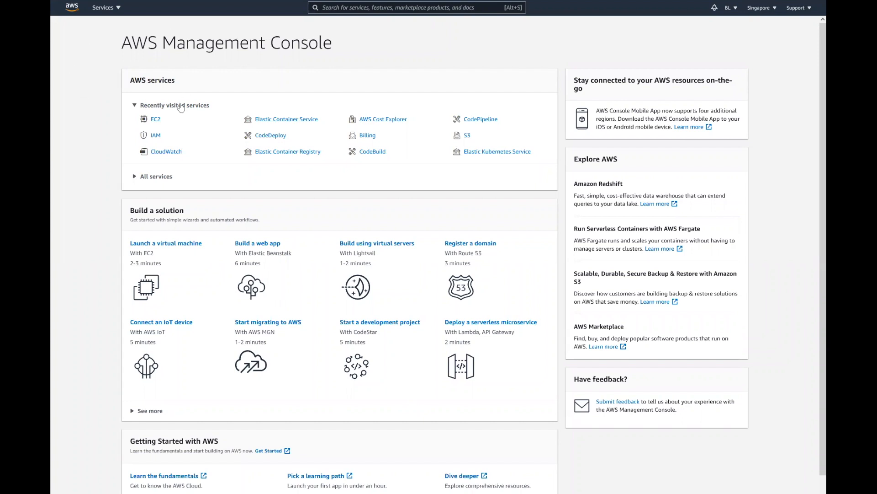
- Start a new IAM role for an AWS service using the CodeDeploy - ECS use case and proceed to permissions
{"action": "left_click", "coordinate": [156, 135]}
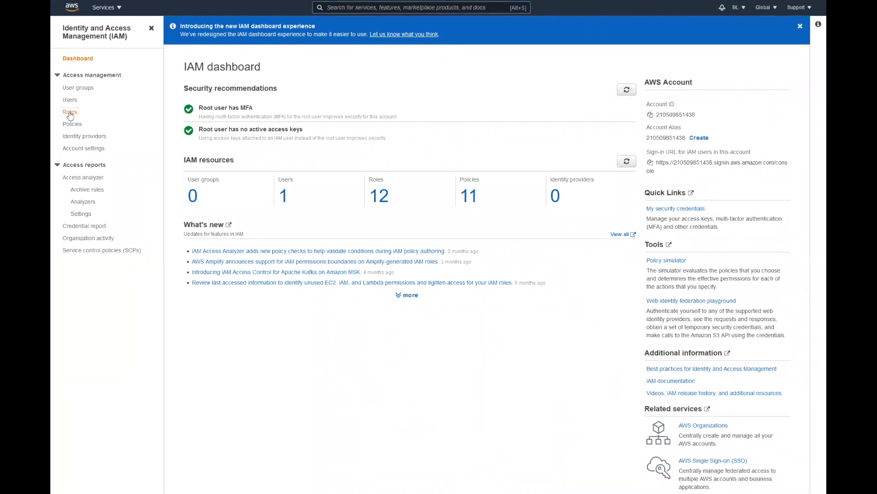
{"action": "left_click", "coordinate": [70, 112]}
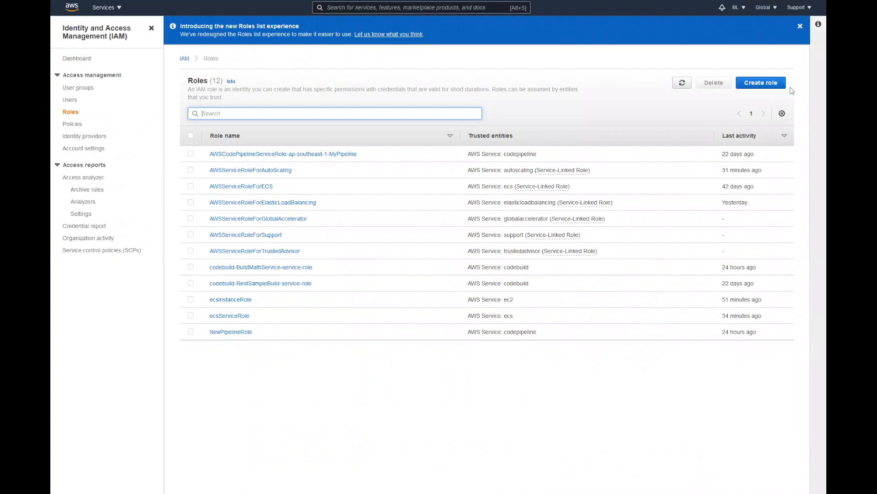
{"action": "left_click", "coordinate": [760, 85]}
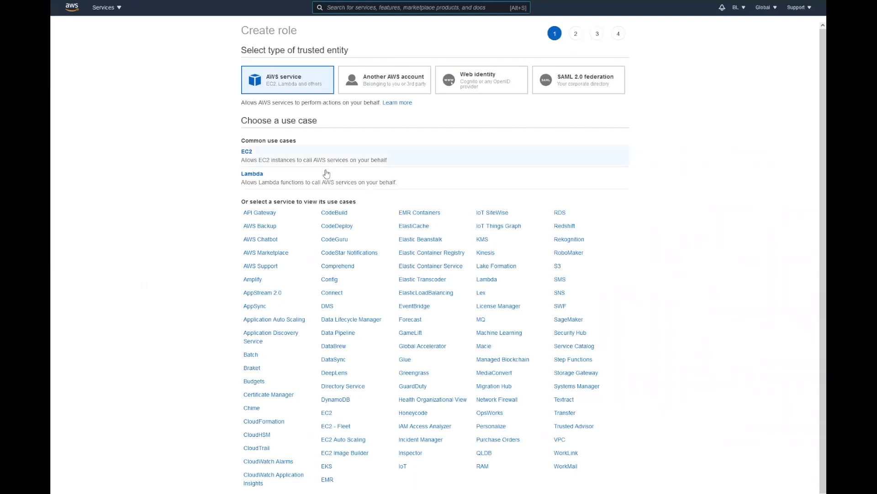
{"action": "left_click", "coordinate": [344, 227]}
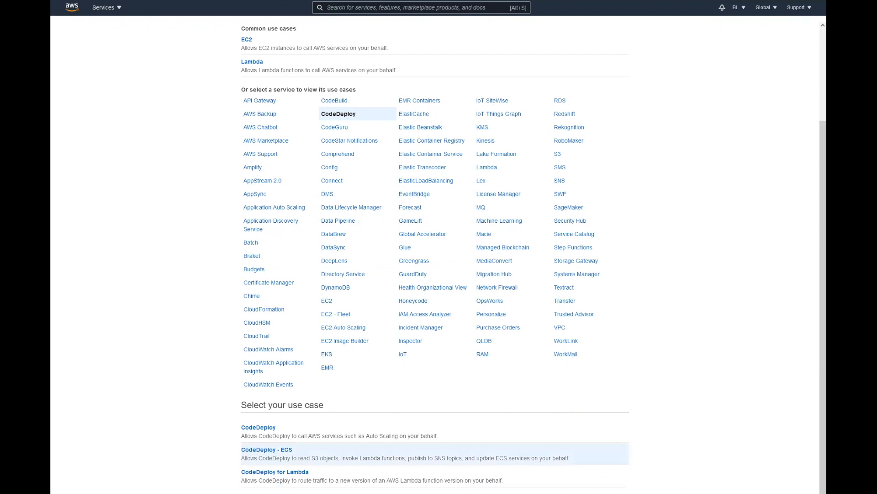
{"action": "left_click", "coordinate": [610, 492]}
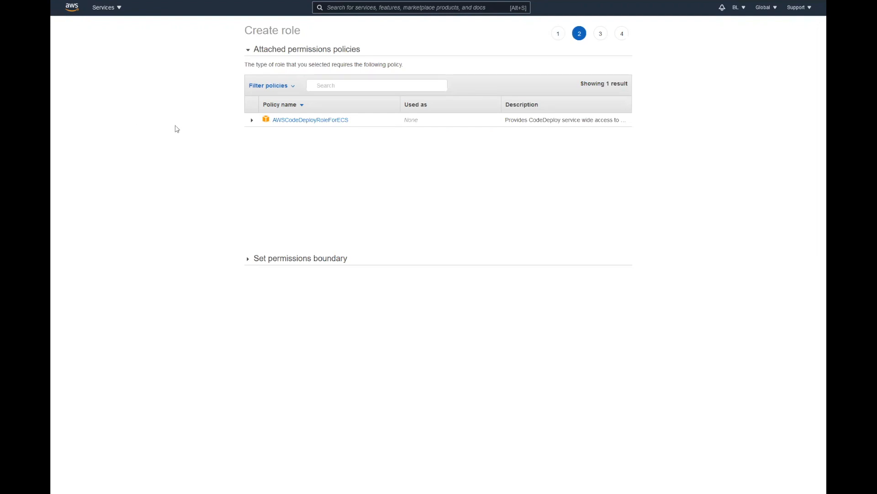
- Review the attached AWSCodeDeployRoleForECS policy's service permissions and continue to the role review without adding tags
{"action": "left_click", "coordinate": [254, 121]}
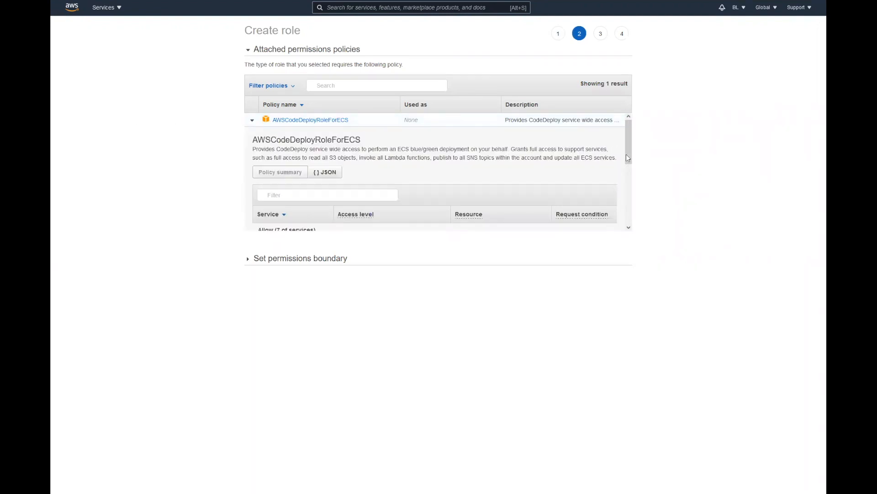
{"action": "left_click_drag", "start_coordinate": [629, 143], "coordinate": [633, 199]}
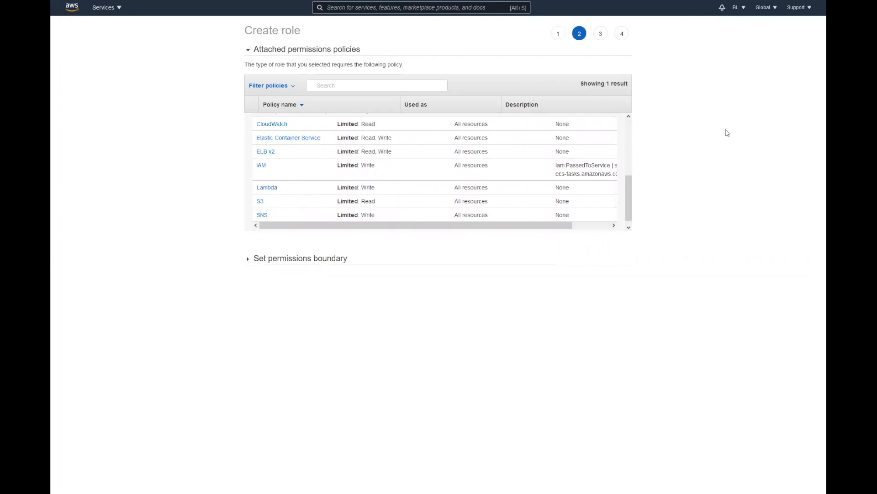
{"action": "left_click", "coordinate": [724, 492]}
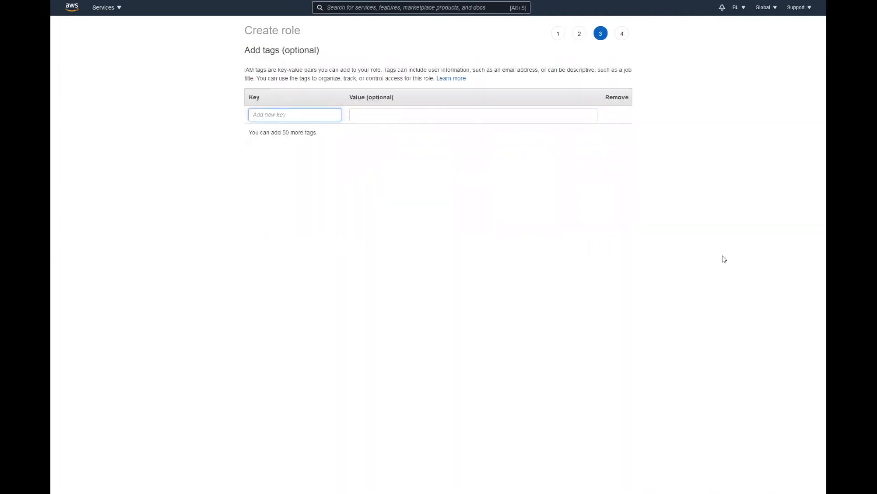
{"action": "left_click", "coordinate": [612, 492]}
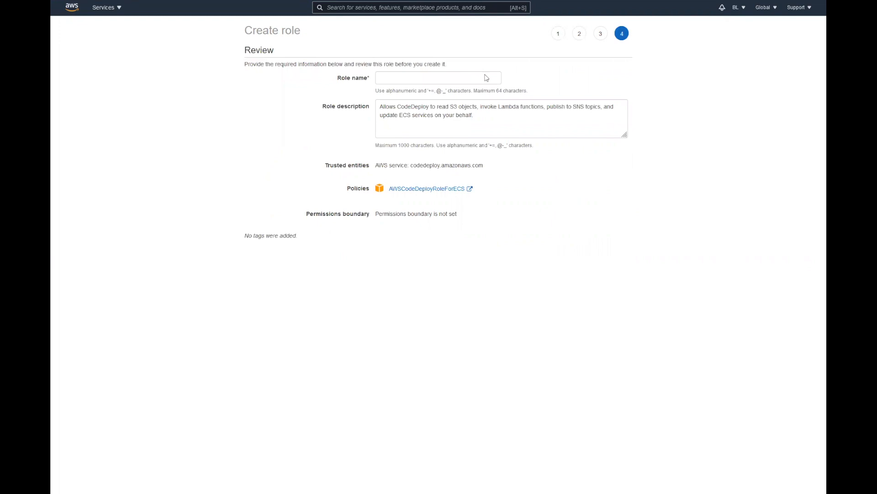
- Name the role MathServiceECSDeployRole and create it
{"action": "left_click", "coordinate": [426, 78]}
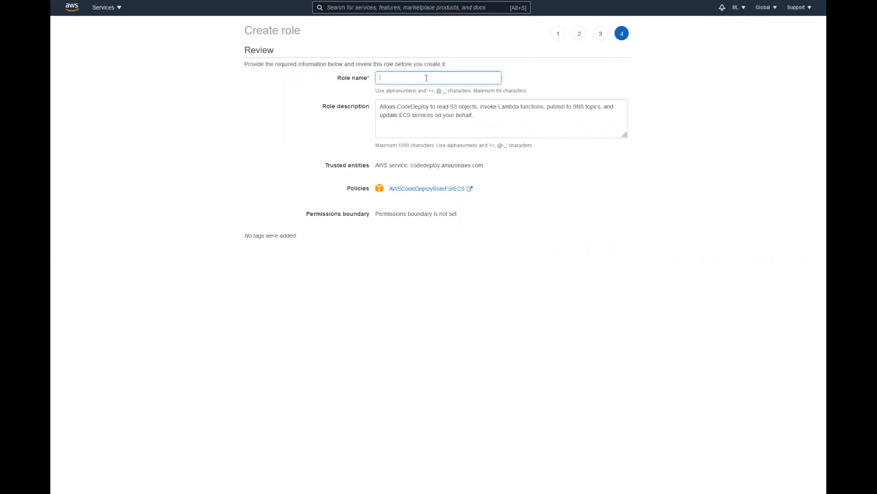
{"action": "type", "text": "Math"}
{"action": "key", "text": "BackSpace"}
{"action": "key", "text": "BackSpace"}
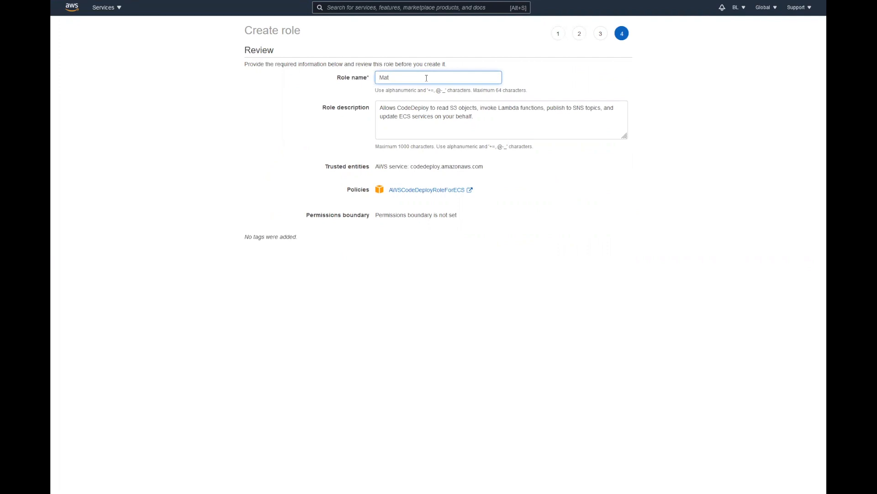
{"action": "type", "text": "hECSDepl"}
{"action": "type", "text": "Service"}
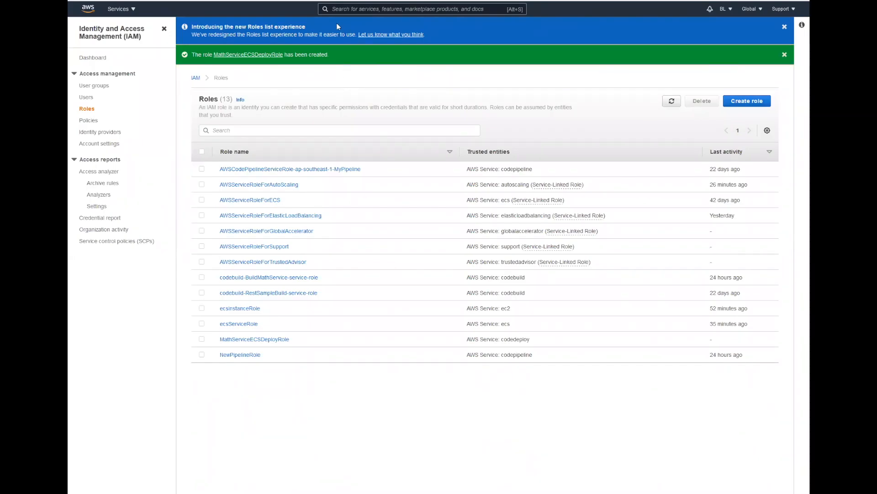
- Search the AWS services for EC2 and open its dashboard
{"action": "left_click", "coordinate": [345, 9]}
{"action": "type", "text": "ECs"}
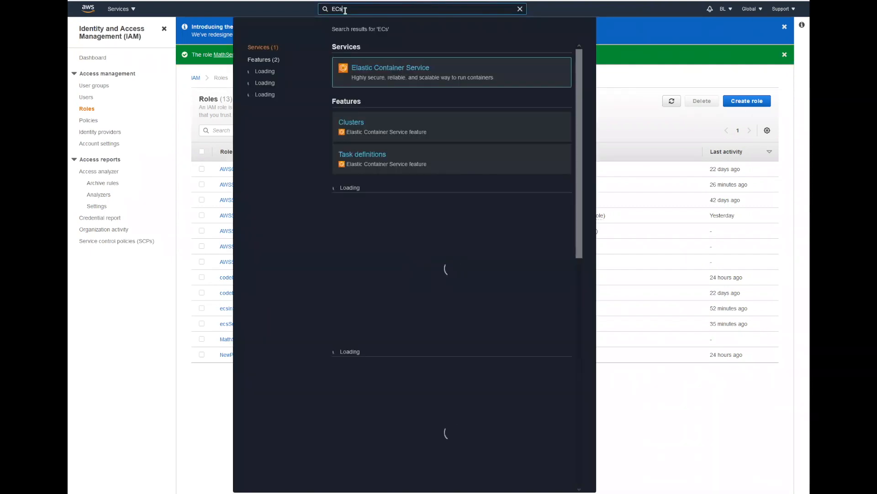
{"action": "key", "text": "BackSpace"}
{"action": "type", "text": "2"}
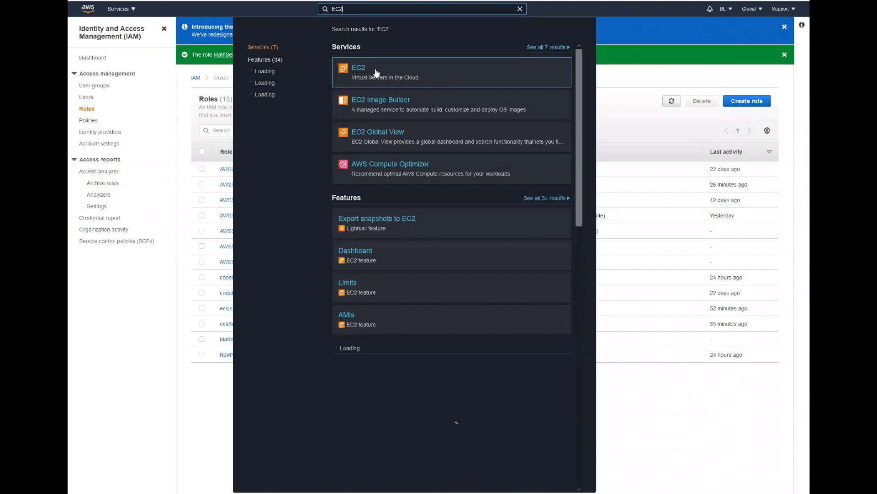
{"action": "left_click", "coordinate": [359, 70]}
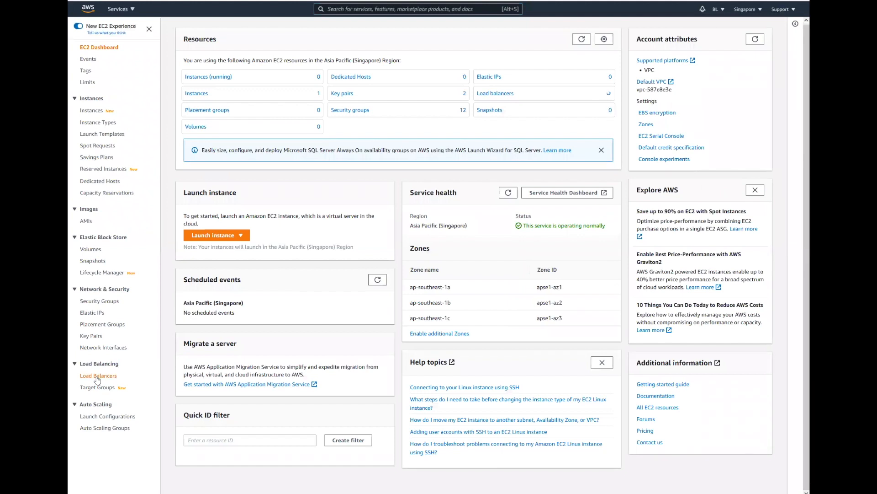
- Start creating an Application Load Balancer from the EC2 load balancers list
{"action": "left_click", "coordinate": [98, 378]}
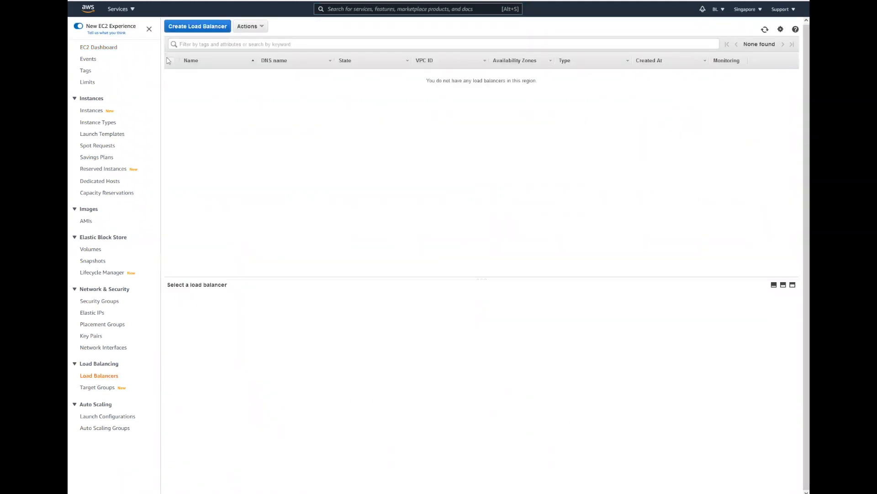
{"action": "left_click", "coordinate": [194, 28]}
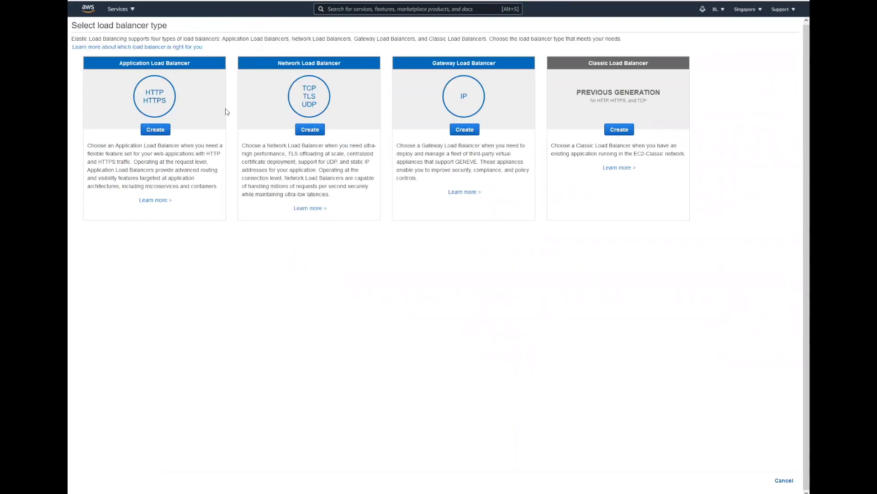
{"action": "left_click", "coordinate": [155, 130]}
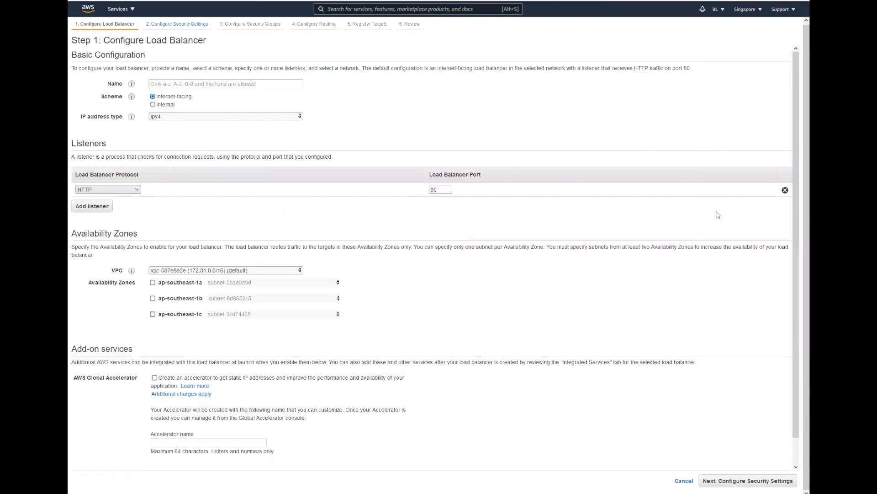
- Name the load balancer MyALB, enable zones ap-southeast-1a, ap-southeast-1b and ap-southeast-1c in the default VPC, and continue
{"action": "left_click", "coordinate": [222, 83]}
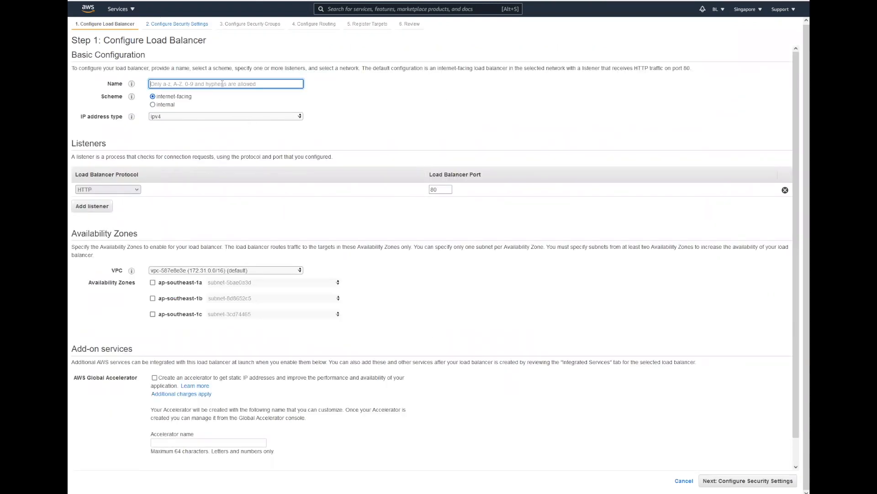
{"action": "type", "text": "MyALB"}
{"action": "left_click", "coordinate": [152, 282]}
{"action": "left_click", "coordinate": [185, 271]}
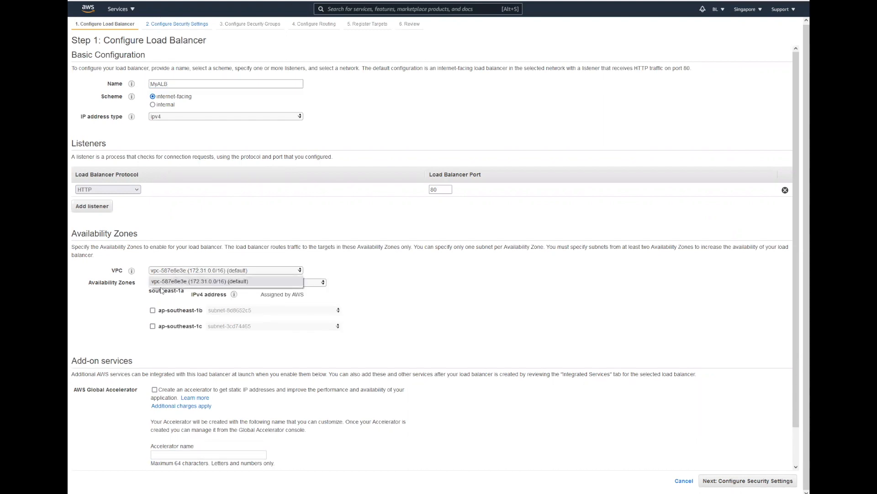
{"action": "left_click", "coordinate": [156, 312]}
{"action": "left_click", "coordinate": [153, 311]}
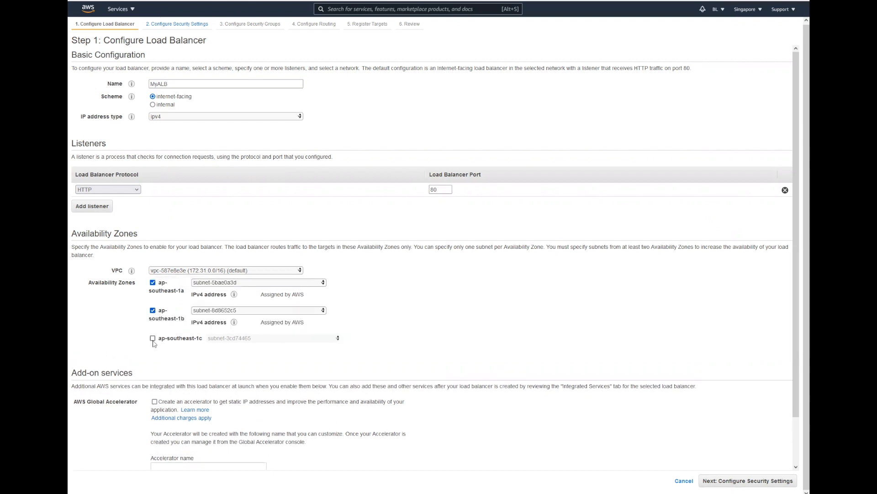
{"action": "left_click", "coordinate": [153, 339]}
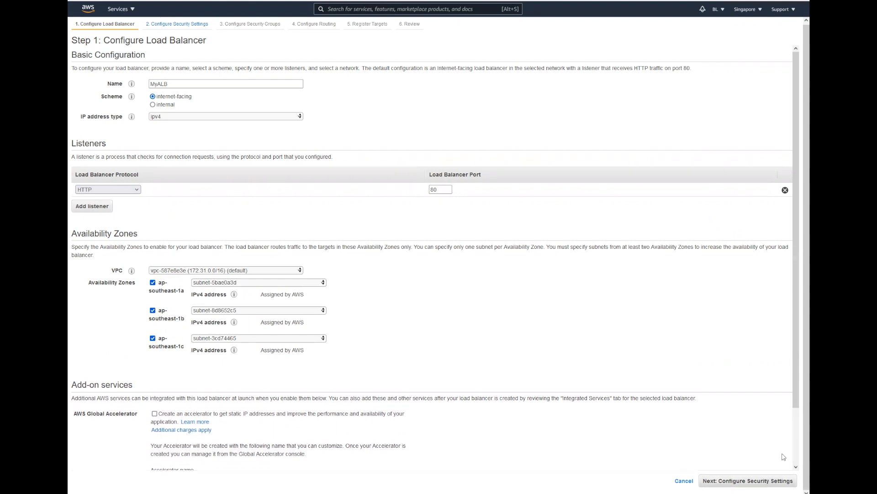
{"action": "left_click_drag", "start_coordinate": [798, 411], "coordinate": [798, 458]}
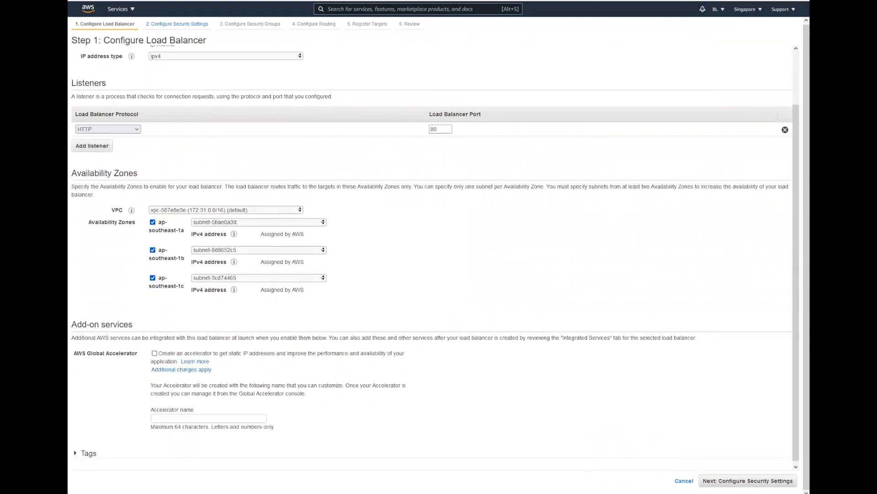
{"action": "left_click", "coordinate": [759, 481]}
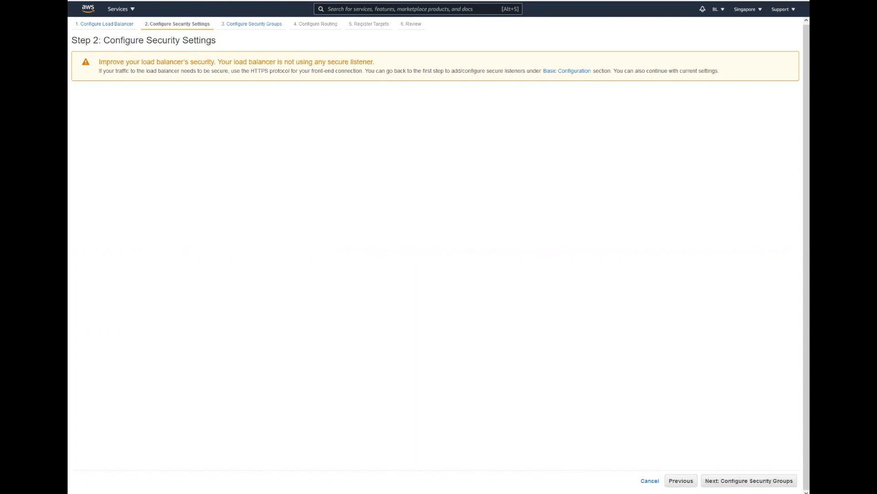
- Continue without a secure listener and assign a new security group named MyALBSecGroup
{"action": "left_click", "coordinate": [754, 480]}
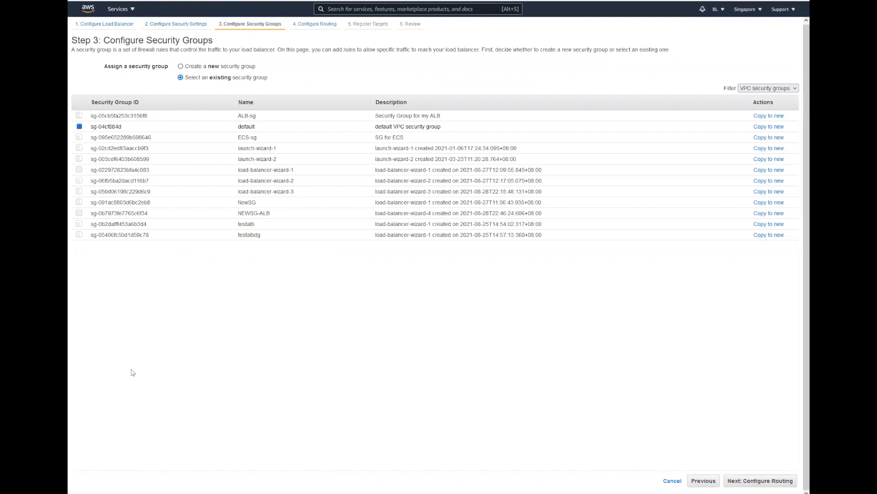
{"action": "left_click", "coordinate": [193, 68]}
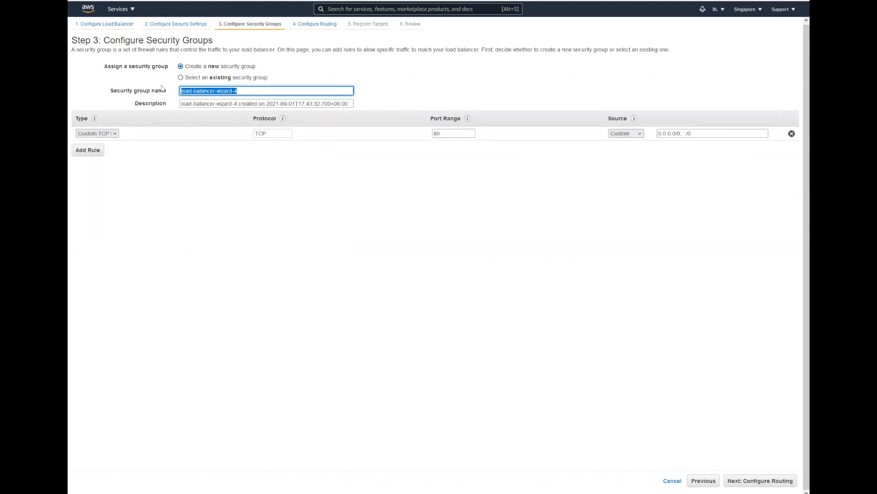
{"action": "type", "text": "MY"}
{"action": "key", "text": "BackSpace"}
{"action": "type", "text": "yLAb"}
{"action": "key", "text": "BackSpace"}
{"action": "key", "text": "BackSpace"}
{"action": "key", "text": "BackSpace"}
{"action": "type", "text": "AL"}
{"action": "key", "text": "BackSpace"}
{"action": "type", "text": "LBSecGroup"}
- Set the security group's description to "Security Group for my ALB", keep port 80, and continue to routing
{"action": "left_click", "coordinate": [243, 104]}
{"action": "key", "text": "ctrl+a"}
{"action": "key", "text": "BackSpace"}
{"action": "type", "text": "Security Gro"}
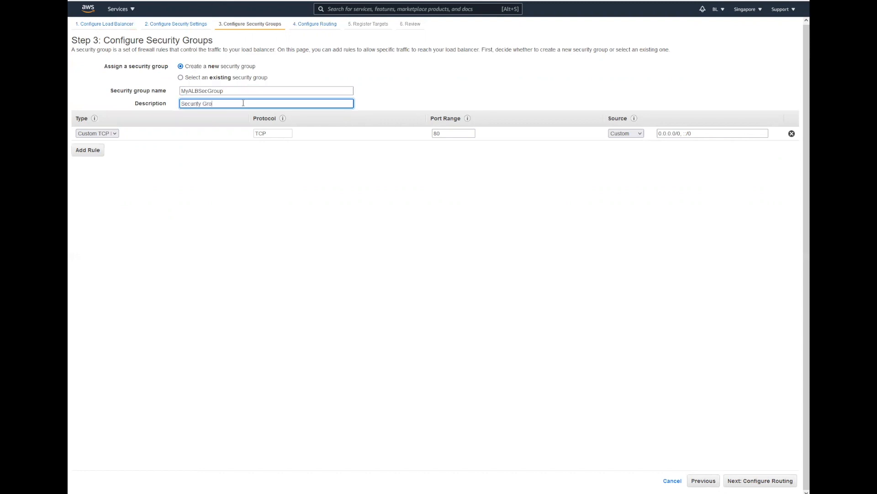
{"action": "type", "text": "up for my ALB"}
{"action": "left_click", "coordinate": [454, 133]}
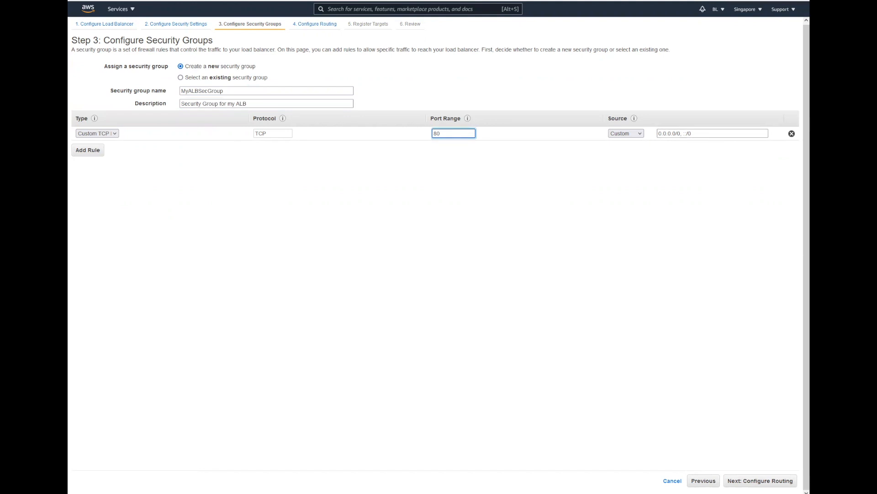
{"action": "left_click", "coordinate": [770, 483]}
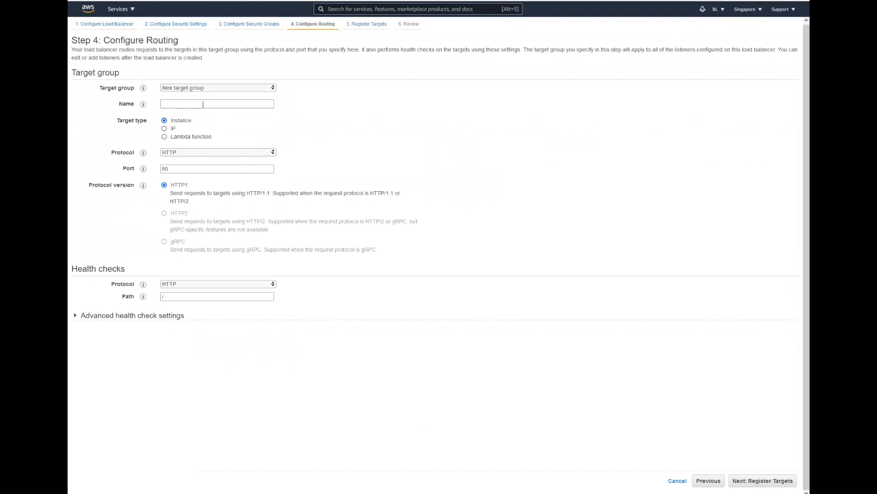
- Name the new target group TG1 and set its health check path to /test
{"action": "left_click", "coordinate": [185, 103]}
{"action": "left_click", "coordinate": [184, 103]}
{"action": "type", "text": "TG1"}
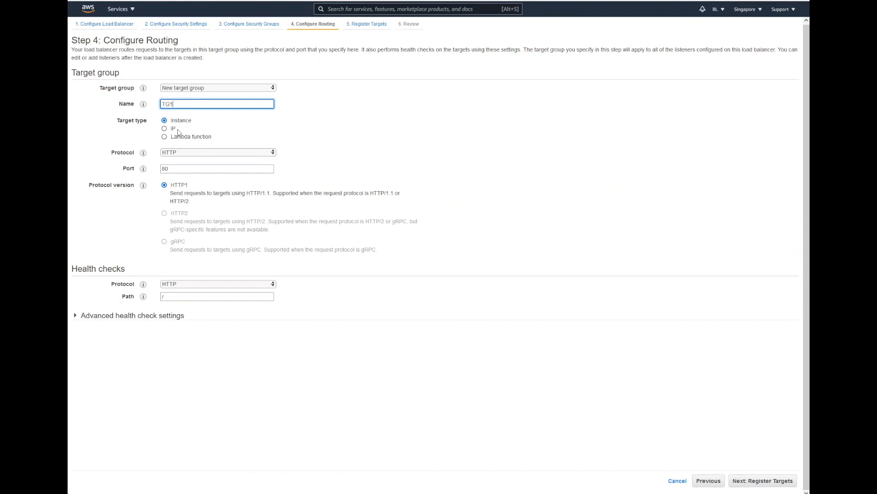
{"action": "left_click", "coordinate": [229, 297]}
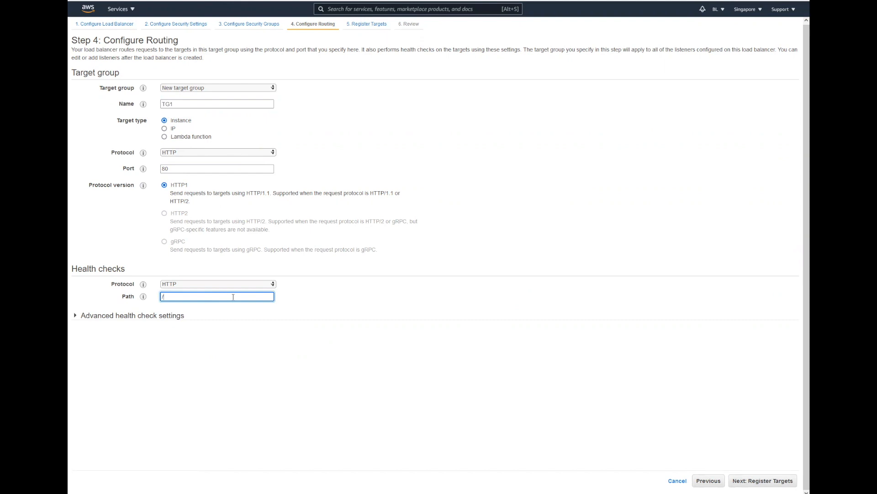
{"action": "type", "text": "test"}
- Set the health check timeout to 10 seconds in the advanced settings and continue to target registration
{"action": "left_click", "coordinate": [77, 317]}
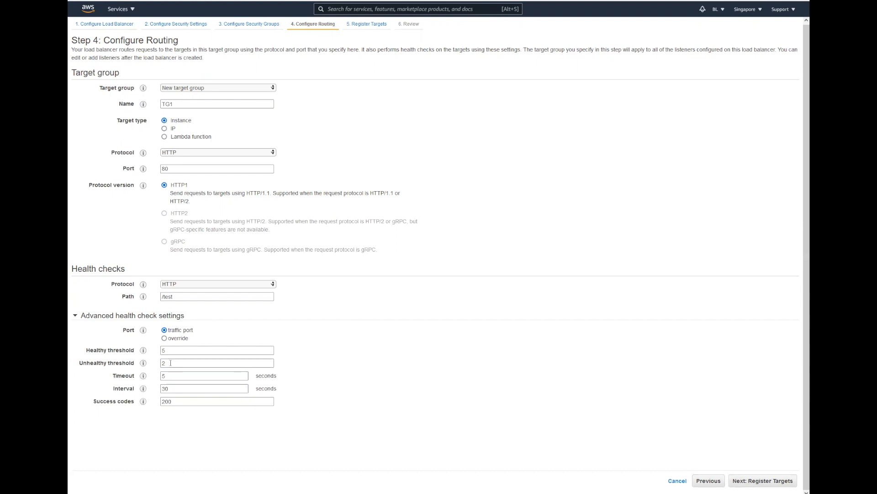
{"action": "double_click", "coordinate": [175, 377]}
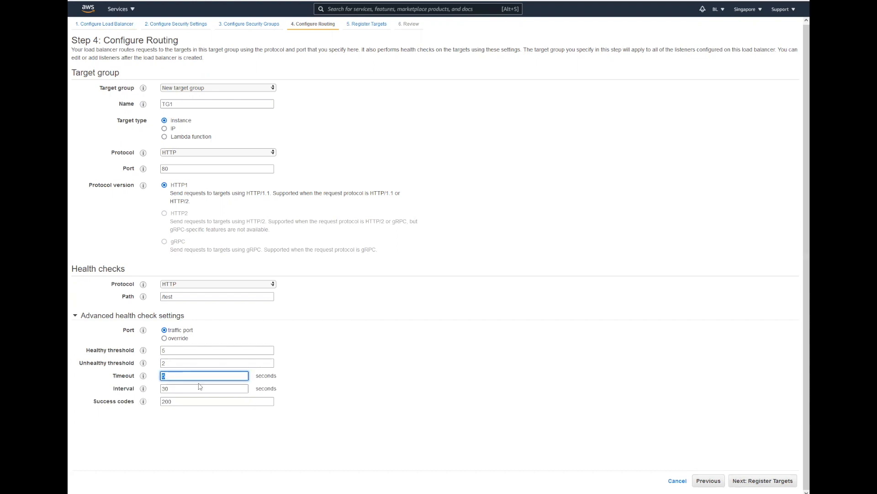
{"action": "type", "text": "10"}
{"action": "double_click", "coordinate": [170, 388]}
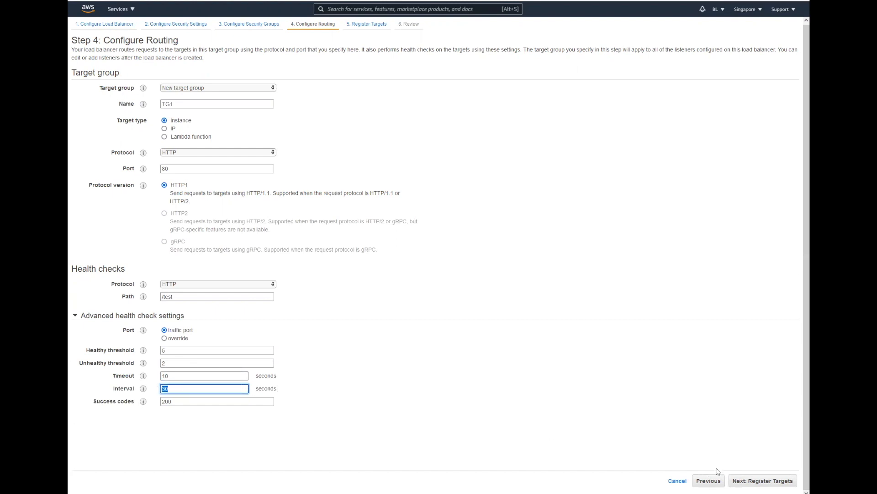
{"action": "left_click", "coordinate": [779, 482]}
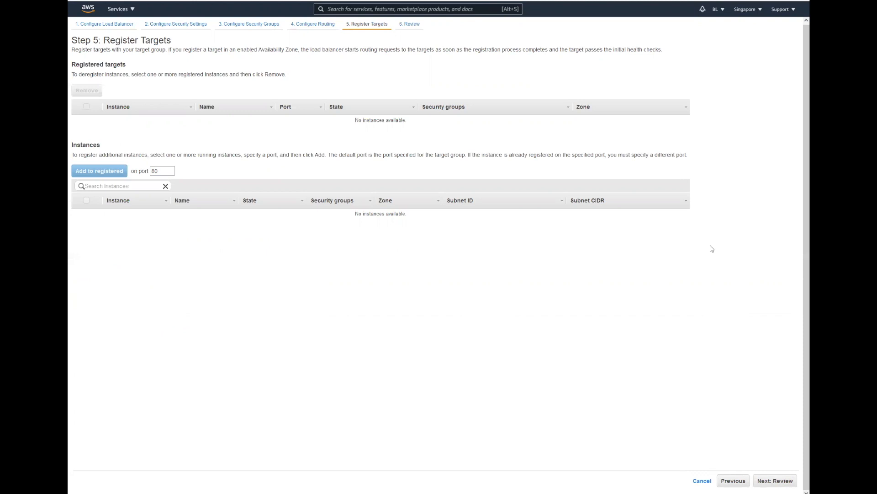
- Continue without registering any targets and create the reviewed MyALB load balancer
{"action": "left_click", "coordinate": [775, 480]}
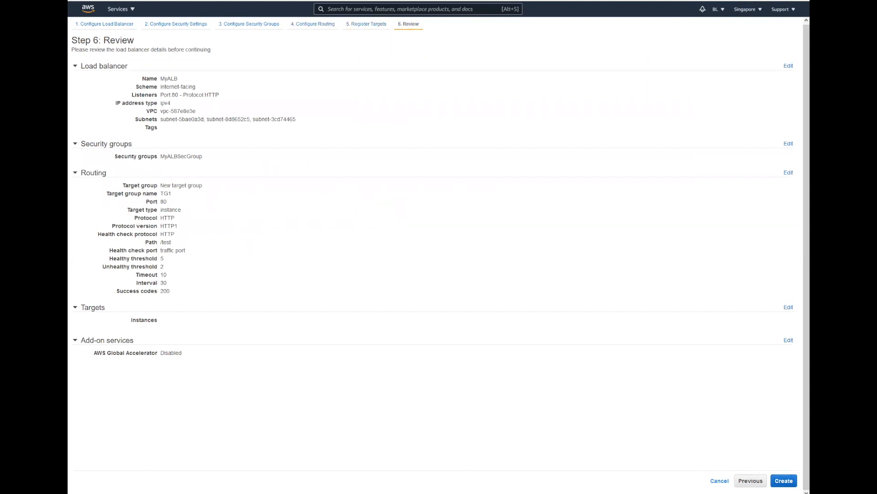
{"action": "left_click", "coordinate": [785, 480]}
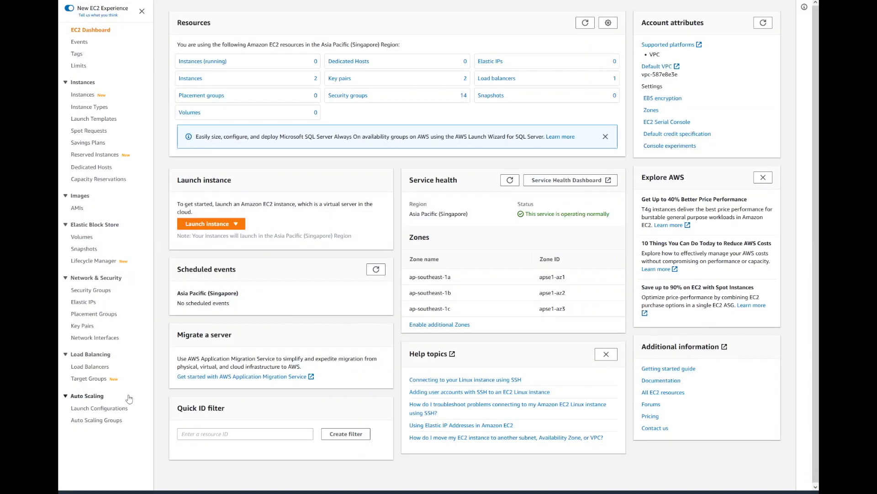
- Start a new EC2 security group and name it MyECSSecurityGroup
{"action": "left_click", "coordinate": [91, 290]}
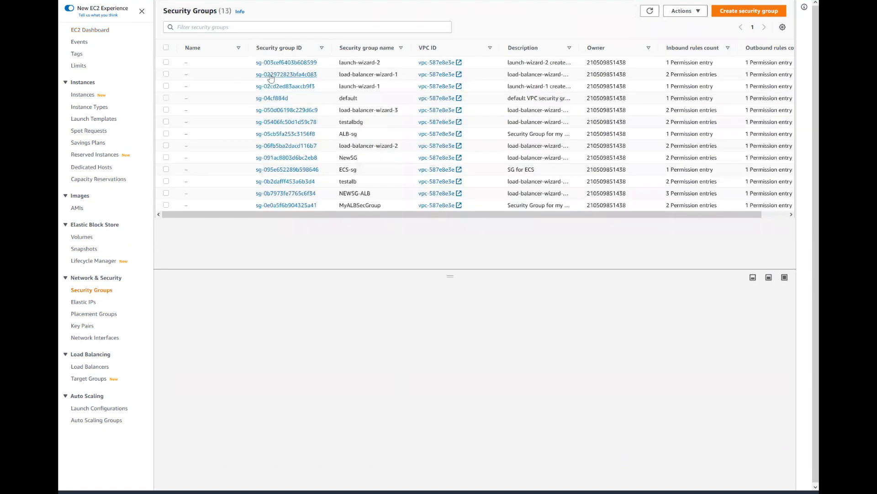
{"action": "left_click", "coordinate": [717, 18]}
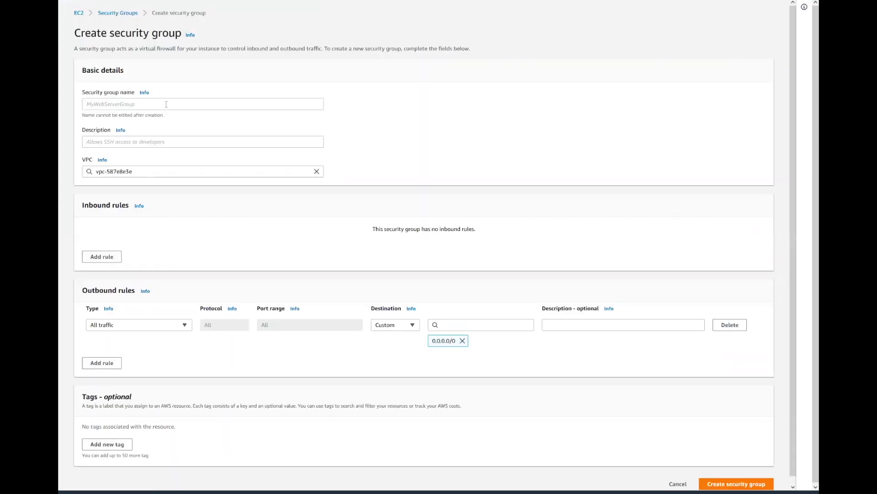
{"action": "left_click", "coordinate": [155, 108]}
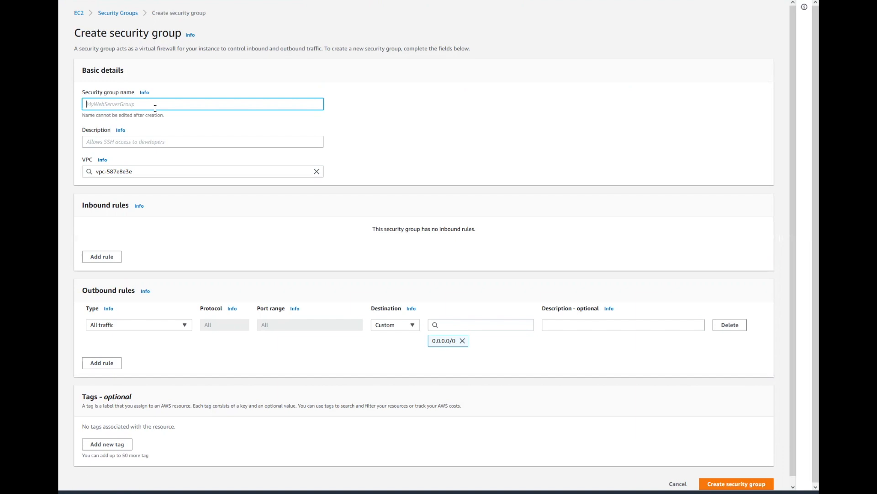
{"action": "type", "text": "MyECSSecurityGroup"}
- Set the new security group's description to "My ECS Security Group"
{"action": "left_click", "coordinate": [122, 140]}
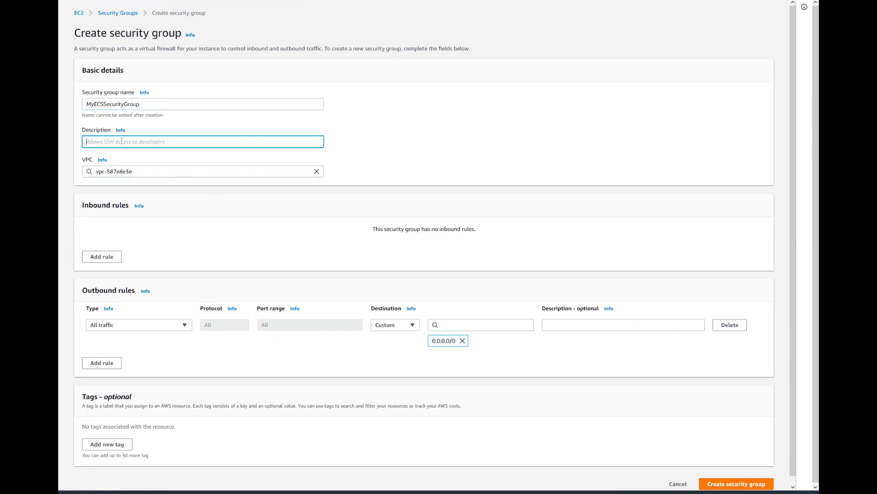
{"action": "scroll", "coordinate": [187, 224], "scroll_direction": "down", "scroll_amount": 1}
{"action": "left_click", "coordinate": [113, 252]}
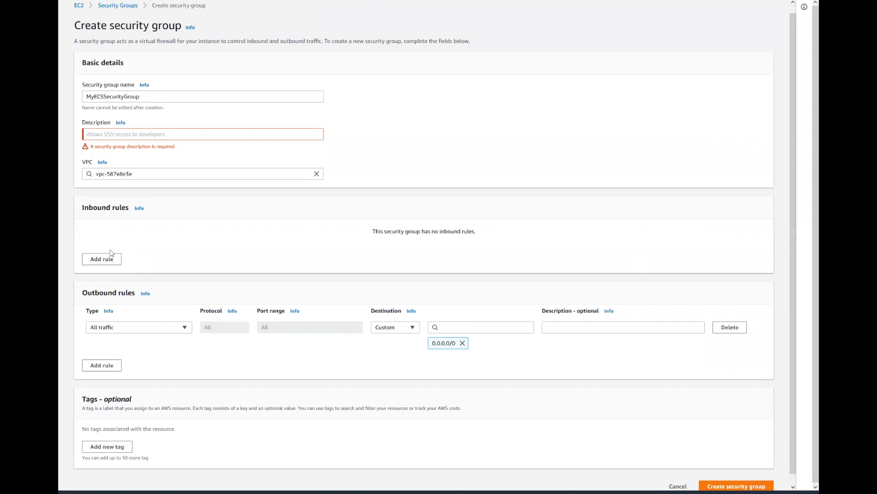
{"action": "left_click", "coordinate": [124, 135]}
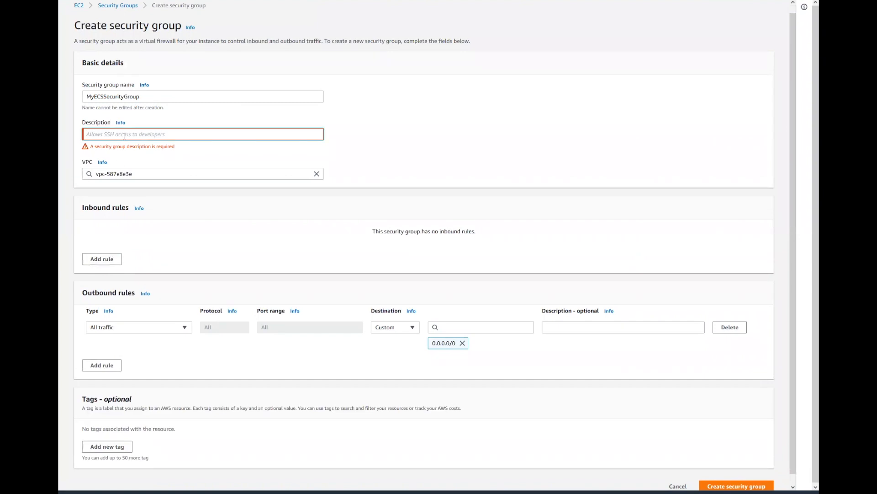
{"action": "type", "text": "My ECS"}
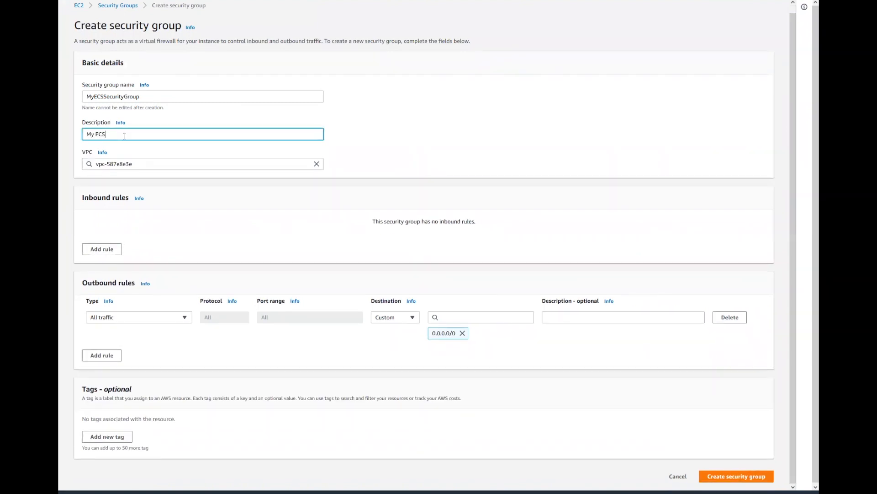
{"action": "type", "text": " Security Group"}
{"action": "left_click", "coordinate": [94, 249]}
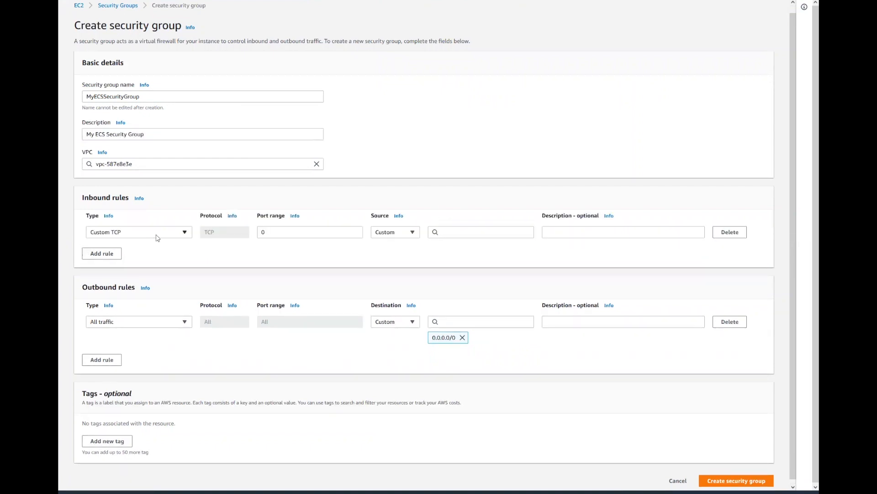
{"action": "left_click", "coordinate": [263, 232]}
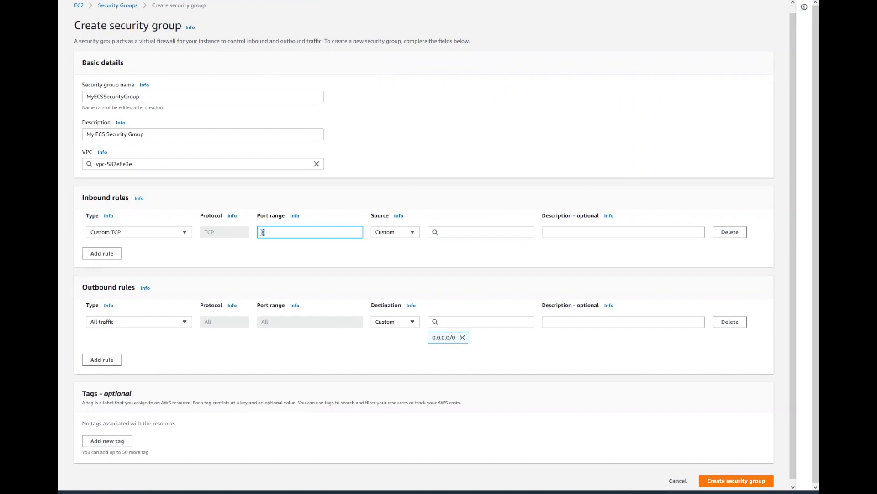
{"action": "type", "text": "3273"}
{"action": "key", "text": "BackSpace"}
{"action": "type", "text": "68-65535"}
- Set the inbound rule's source to the MyALBSecGroup security group and create the new security group
{"action": "left_click", "coordinate": [467, 233]}
{"action": "left_click", "coordinate": [534, 284]}
{"action": "left_click_drag", "start_coordinate": [533, 282], "coordinate": [523, 269]}
{"action": "left_click", "coordinate": [509, 233]}
{"action": "scroll", "coordinate": [506, 277], "scroll_direction": "down", "scroll_amount": 4}
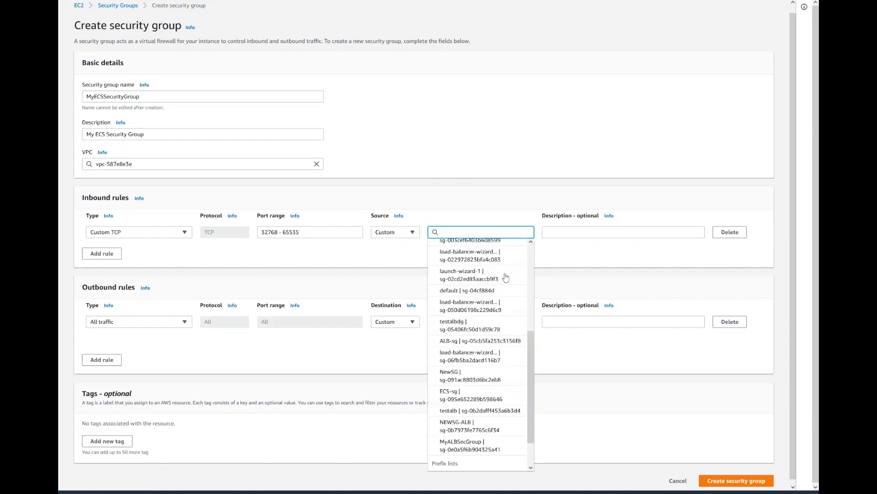
{"action": "scroll", "coordinate": [506, 277], "scroll_direction": "down", "scroll_amount": 1}
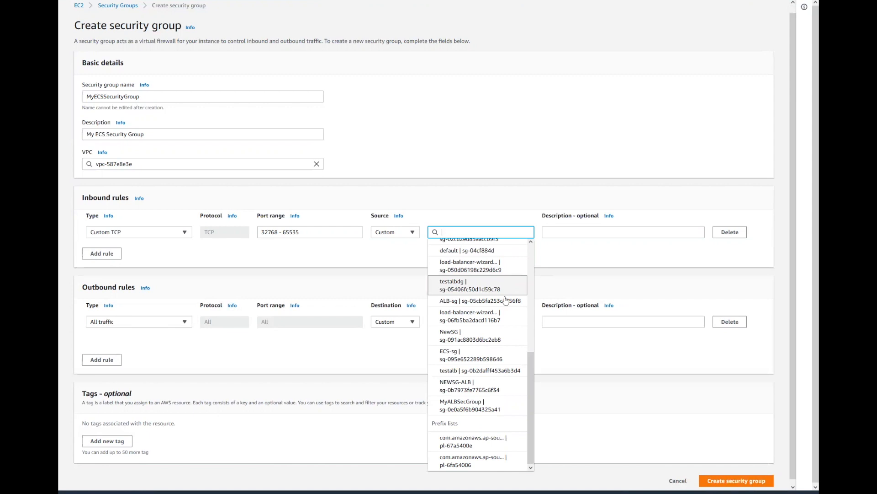
{"action": "scroll", "coordinate": [506, 300], "scroll_direction": "down", "scroll_amount": 1}
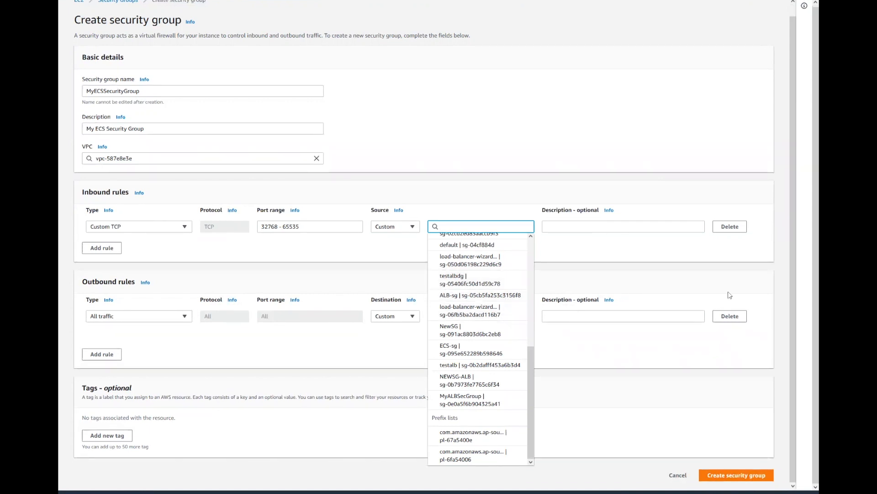
{"action": "left_click", "coordinate": [470, 399]}
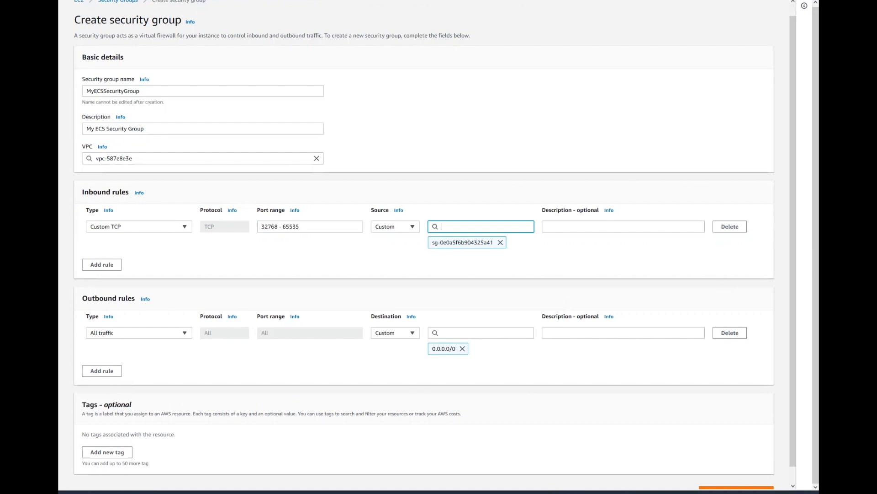
{"action": "scroll", "coordinate": [794, 454], "scroll_direction": "down", "scroll_amount": 1}
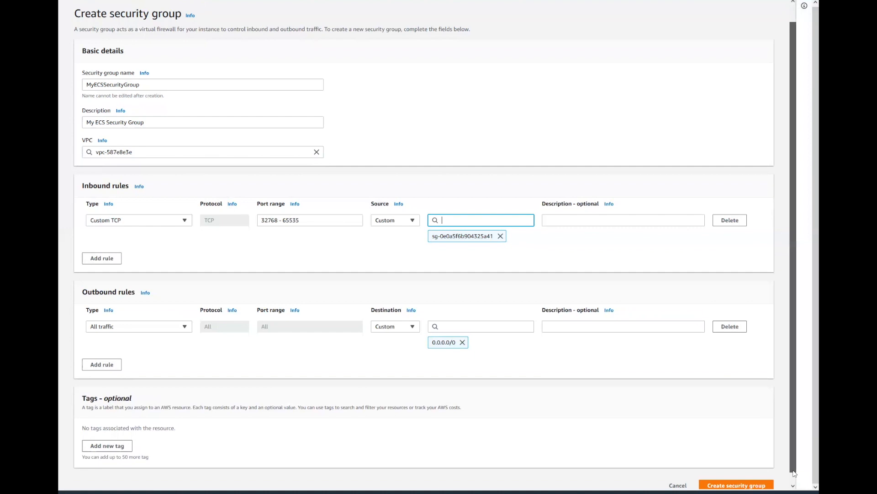
{"action": "left_click", "coordinate": [741, 480]}
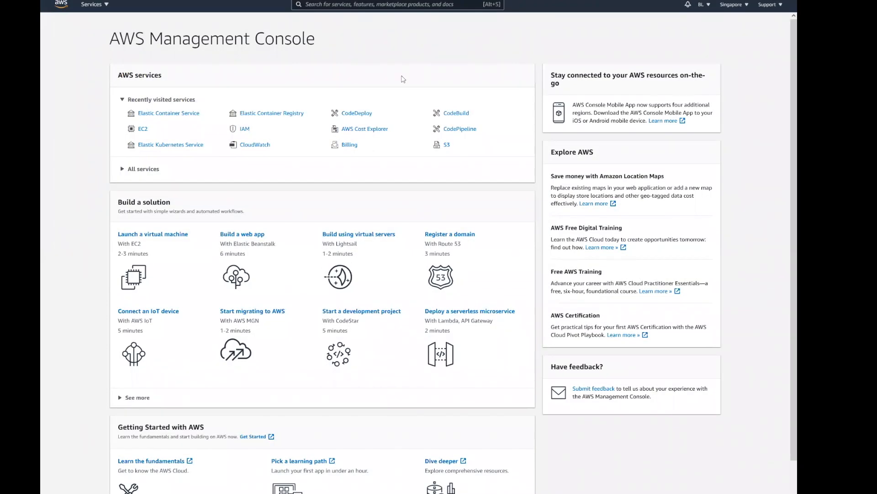
- Open the ECS clusters page and start a new cluster from the EC2 Linux + Networking template
{"action": "left_click", "coordinate": [331, 5]}
{"action": "type", "text": "ecs"}
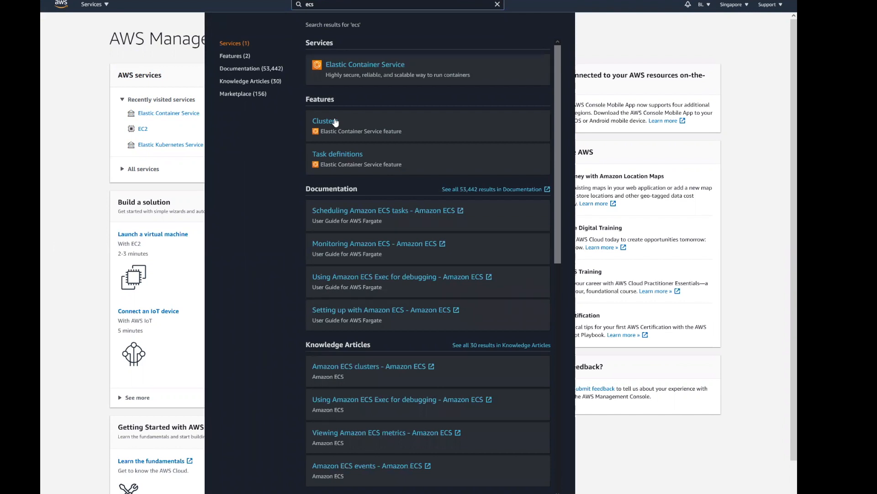
{"action": "left_click", "coordinate": [335, 122]}
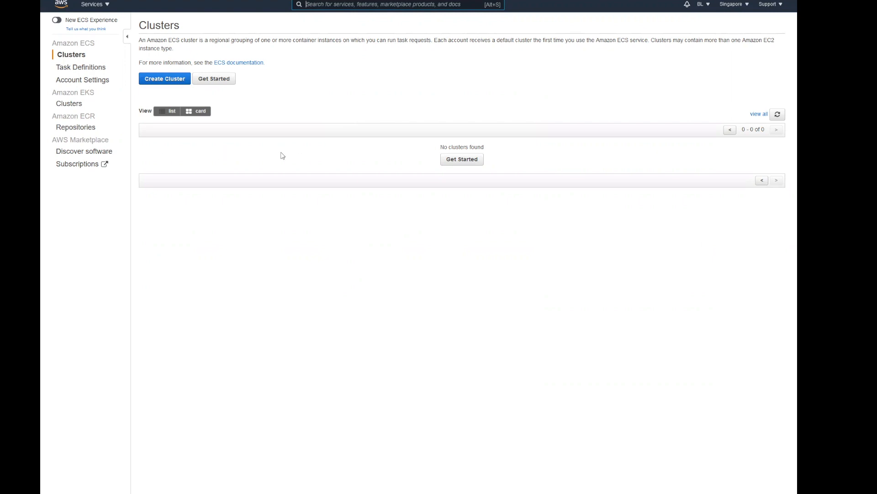
{"action": "left_click", "coordinate": [159, 84]}
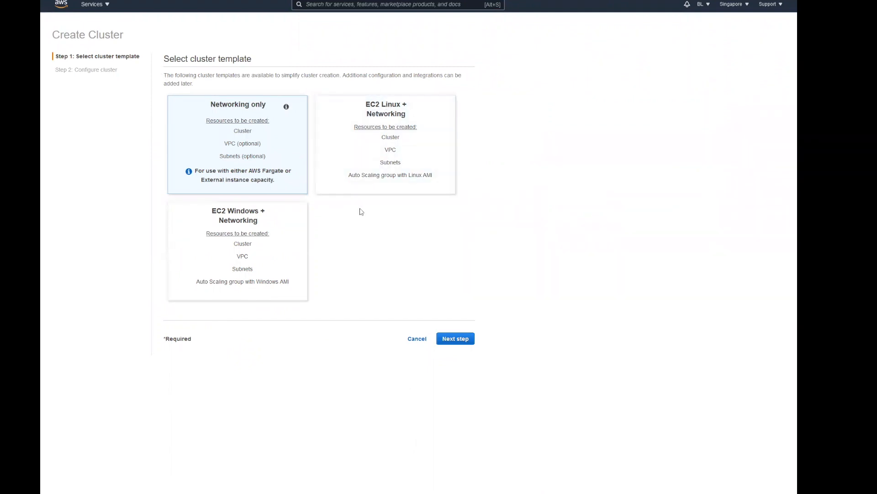
{"action": "left_click", "coordinate": [411, 166]}
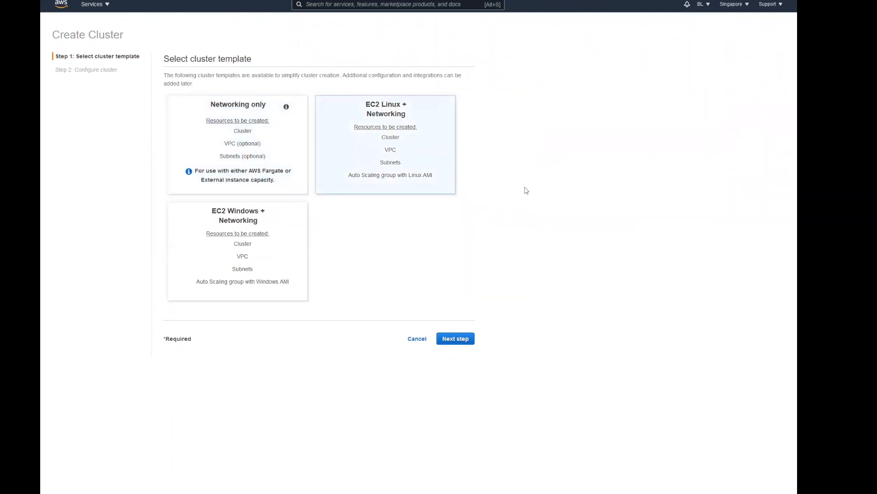
{"action": "left_click", "coordinate": [470, 339]}
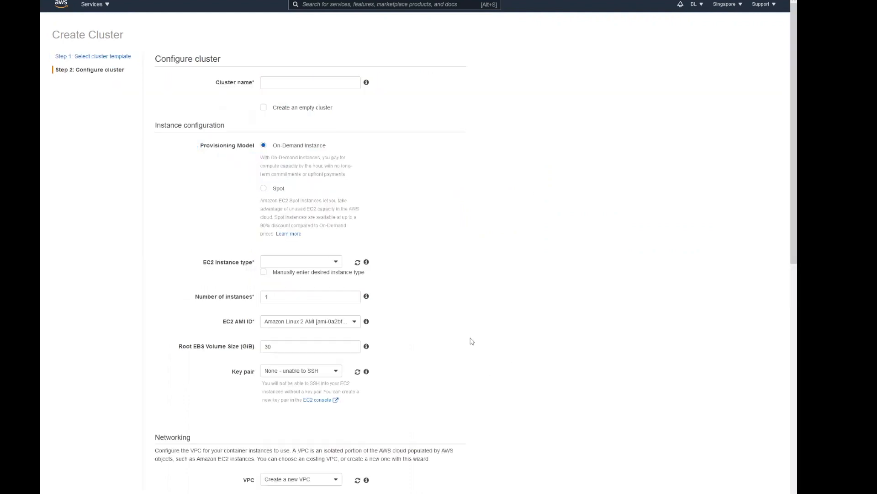
- Name the new cluster MyNewECSCluster
{"action": "left_click", "coordinate": [294, 79]}
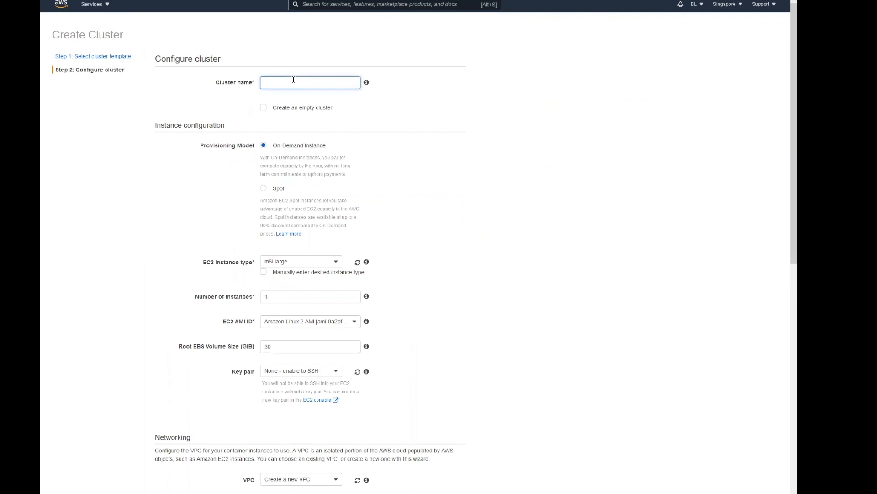
{"action": "type", "text": "Myu"}
{"action": "type", "text": "ewE"}
{"action": "type", "text": "CS"}
{"action": "type", "text": "Cluster"}
- Set the cluster's EC2 instance type to t2.micro
{"action": "scroll", "coordinate": [359, 155], "scroll_direction": "down", "scroll_amount": 1}
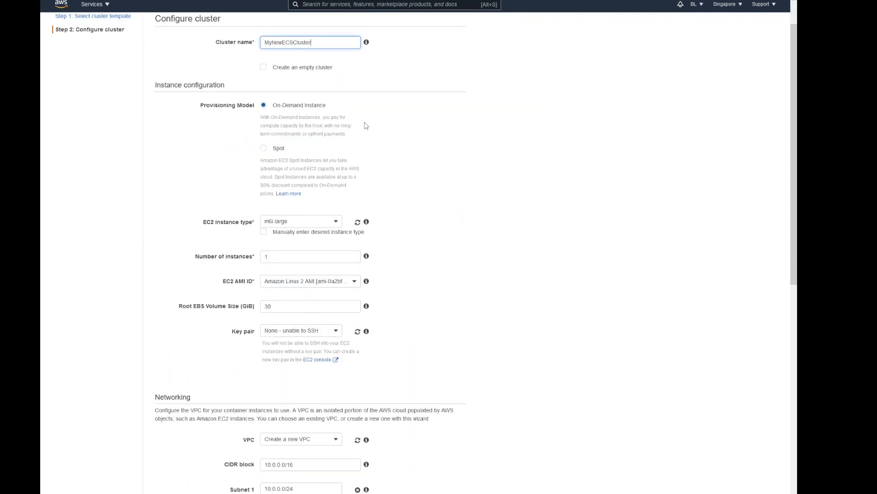
{"action": "scroll", "coordinate": [360, 132], "scroll_direction": "down", "scroll_amount": 1}
{"action": "scroll", "coordinate": [346, 154], "scroll_direction": "down", "scroll_amount": 1}
{"action": "left_click", "coordinate": [292, 141]}
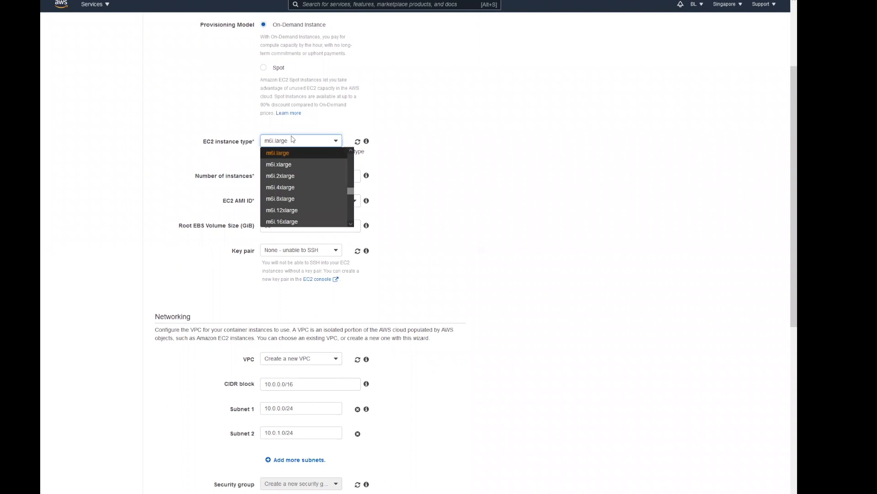
{"action": "scroll", "coordinate": [291, 155], "scroll_direction": "down", "scroll_amount": 5}
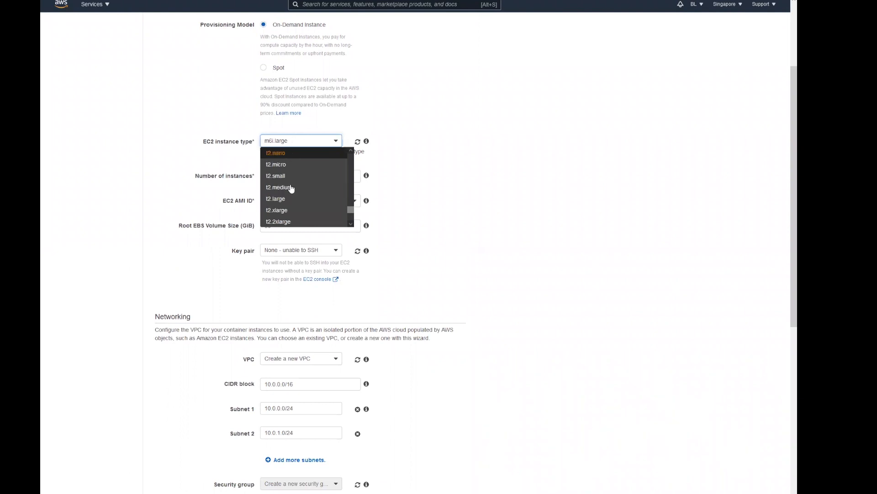
{"action": "left_click", "coordinate": [295, 165]}
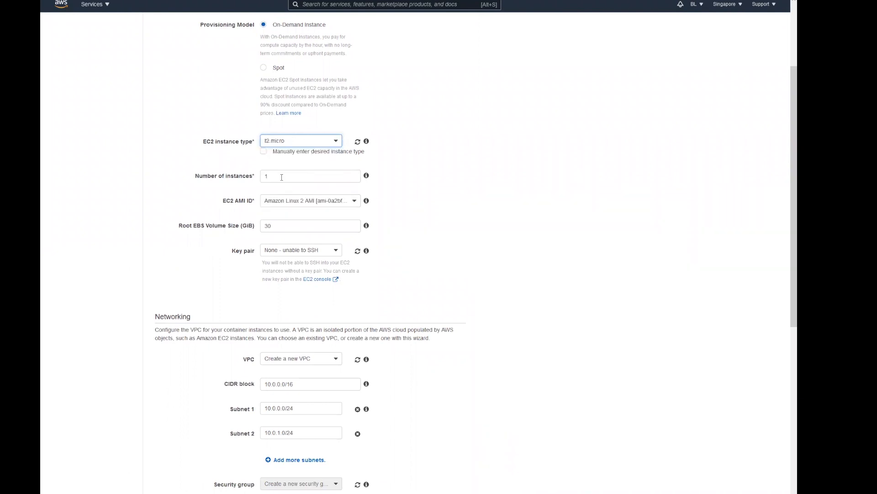
- Choose the existing VPC vpc-587e8e3e for the cluster's networking
{"action": "scroll", "coordinate": [432, 196], "scroll_direction": "down", "scroll_amount": 2}
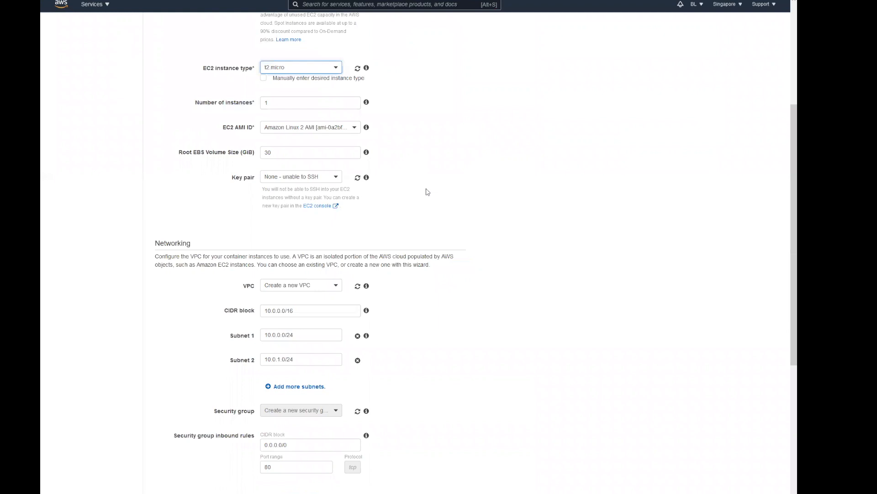
{"action": "scroll", "coordinate": [421, 183], "scroll_direction": "down", "scroll_amount": 2}
{"action": "scroll", "coordinate": [411, 164], "scroll_direction": "down", "scroll_amount": 2}
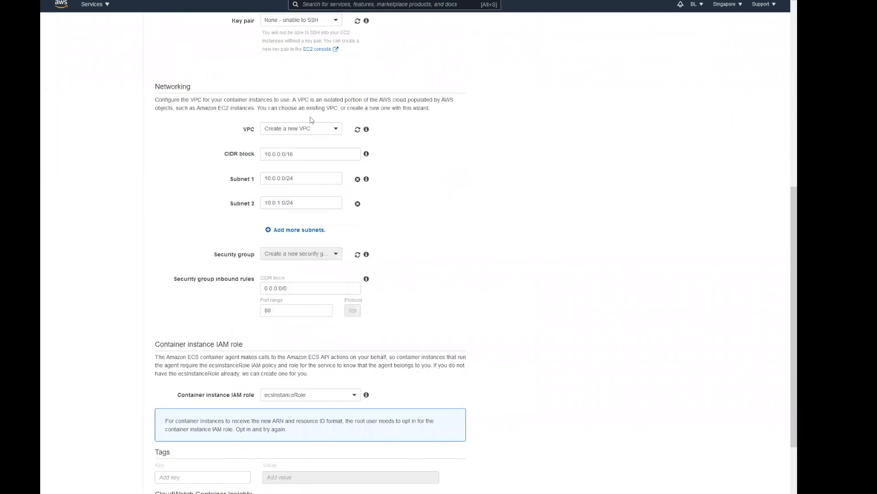
{"action": "scroll", "coordinate": [312, 120], "scroll_direction": "down", "scroll_amount": 1}
{"action": "left_click", "coordinate": [312, 119]}
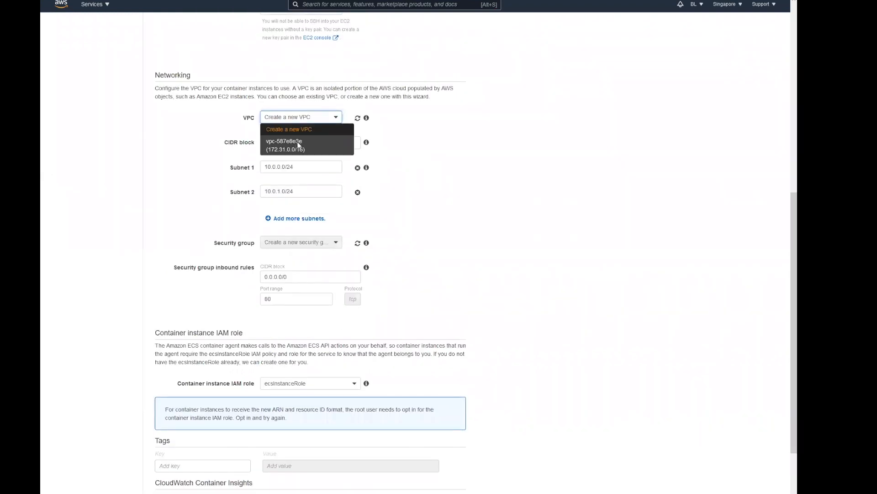
{"action": "left_click", "coordinate": [299, 145]}
- Add the VPC's three subnets in ap-southeast-1a, ap-southeast-1b and ap-southeast-1c to the cluster
{"action": "scroll", "coordinate": [299, 151], "scroll_direction": "down", "scroll_amount": 1}
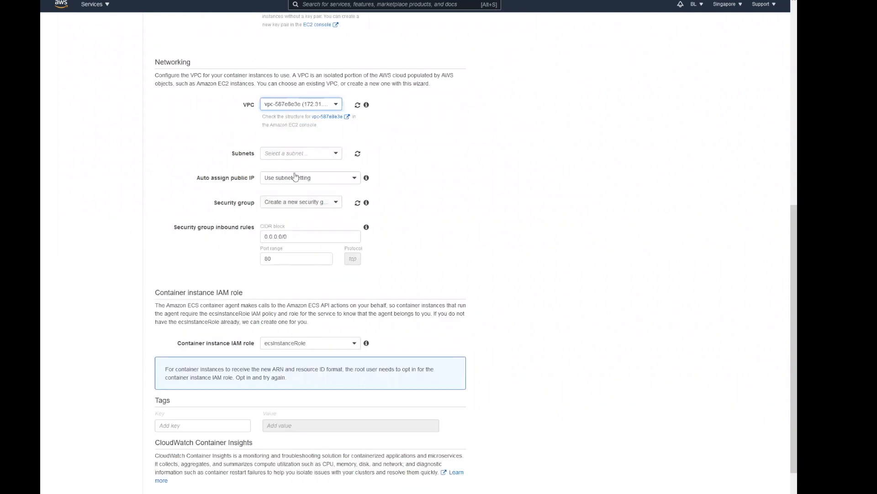
{"action": "left_click", "coordinate": [300, 153]}
{"action": "left_click", "coordinate": [314, 171]}
{"action": "scroll", "coordinate": [319, 132], "scroll_direction": "down", "scroll_amount": 2}
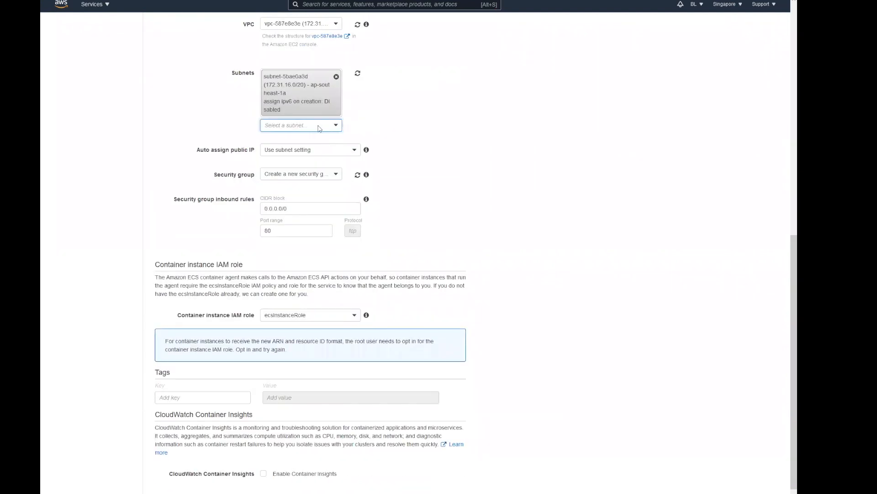
{"action": "left_click", "coordinate": [319, 127]}
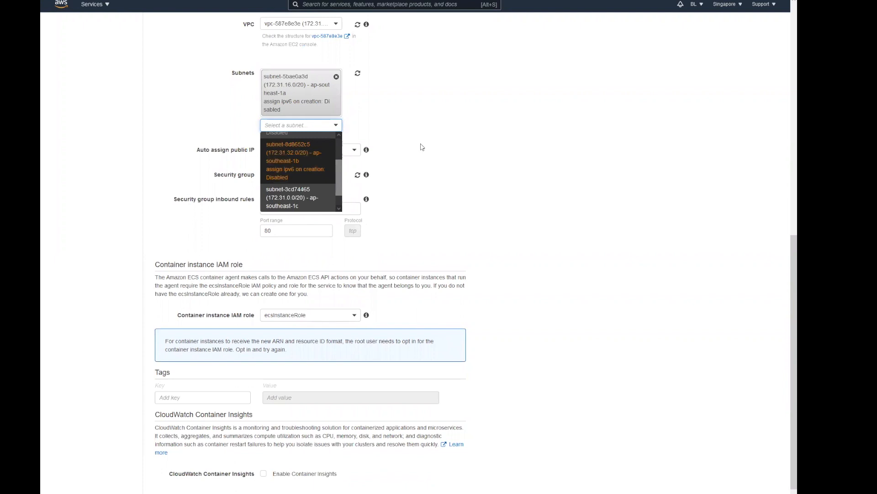
{"action": "left_click", "coordinate": [312, 190]}
{"action": "left_click", "coordinate": [313, 173]}
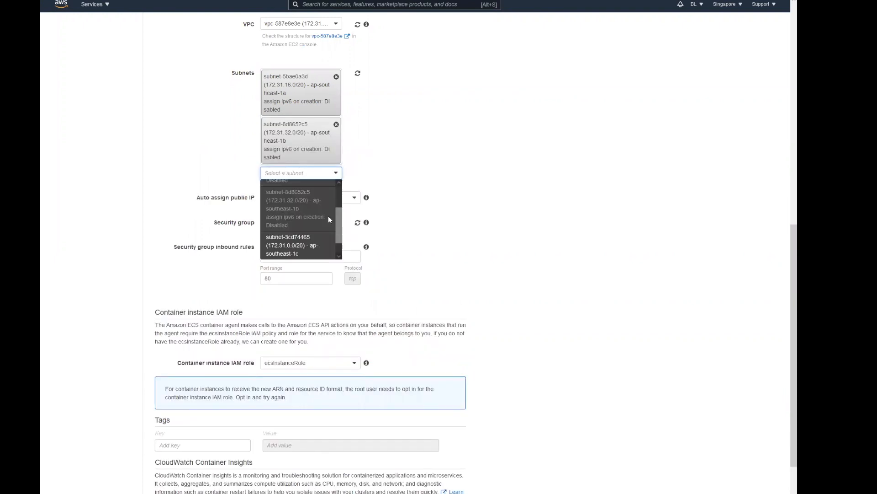
{"action": "left_click", "coordinate": [298, 231]}
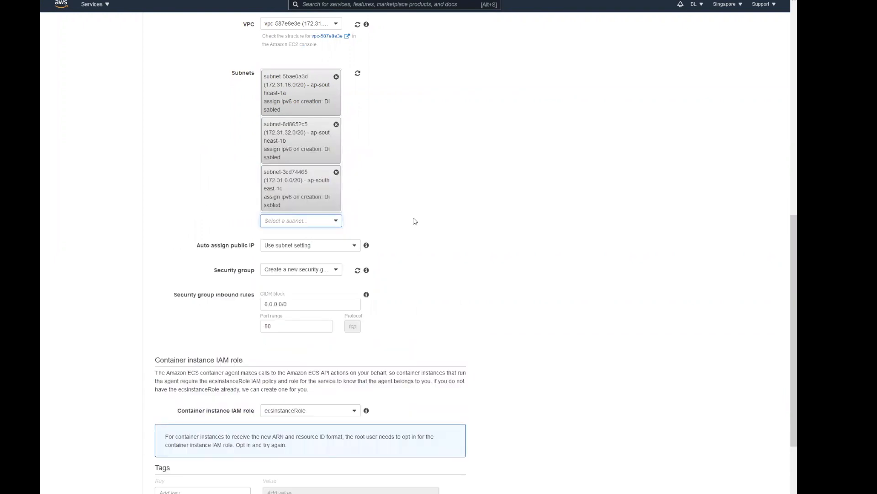
- Assign the existing security group MyECSSecurityGroup to the cluster's container instances
{"action": "scroll", "coordinate": [414, 220], "scroll_direction": "down", "scroll_amount": 1}
{"action": "scroll", "coordinate": [414, 221], "scroll_direction": "down", "scroll_amount": 1}
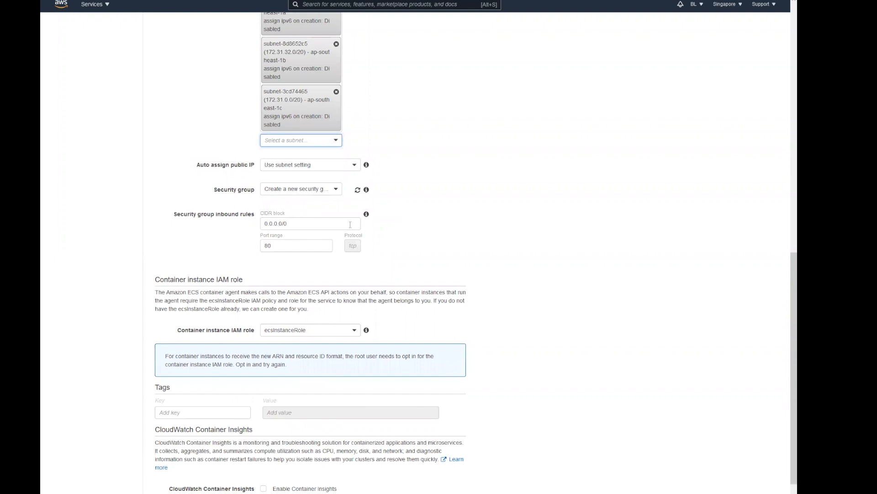
{"action": "left_click", "coordinate": [311, 193]}
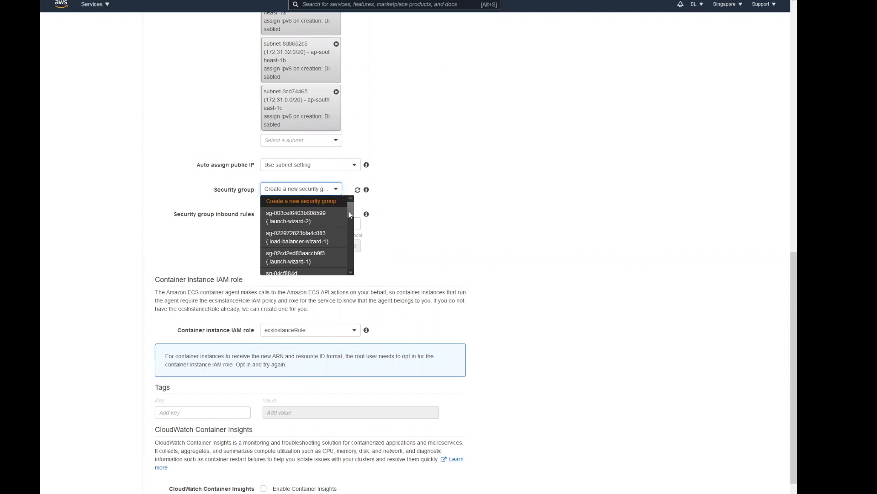
{"action": "scroll", "coordinate": [354, 228], "scroll_direction": "down", "scroll_amount": 2}
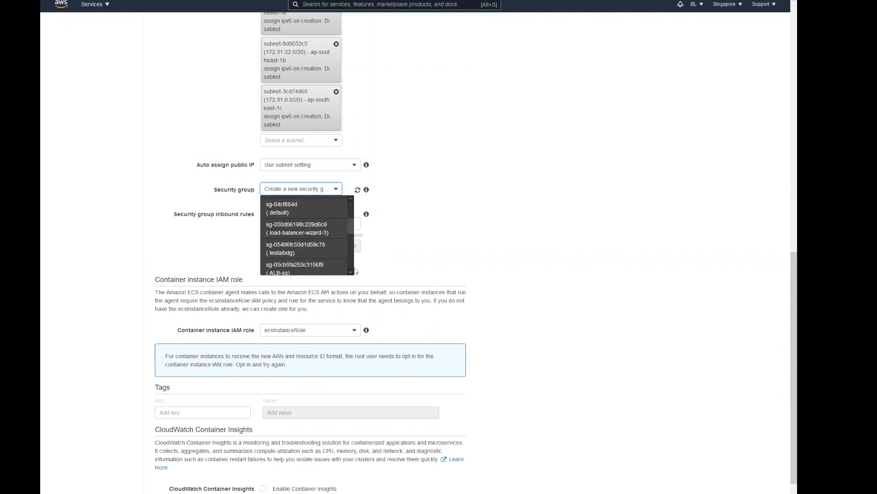
{"action": "scroll", "coordinate": [346, 247], "scroll_direction": "down", "scroll_amount": 4}
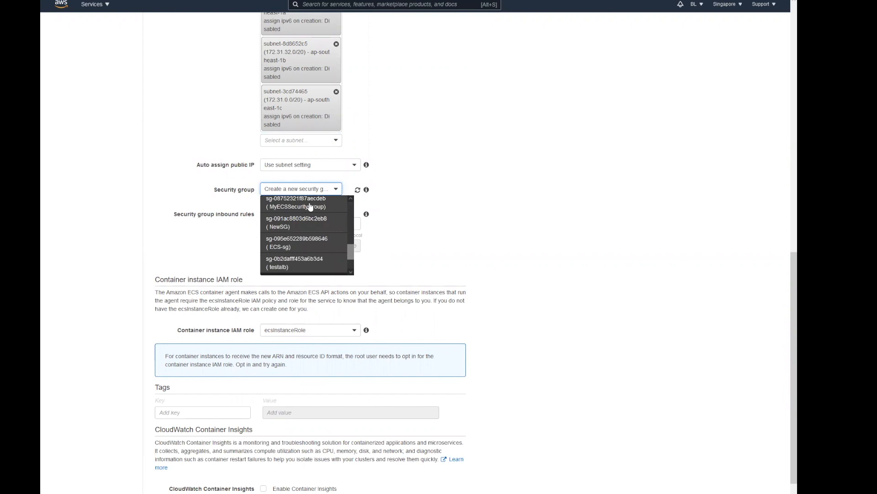
{"action": "left_click", "coordinate": [311, 205]}
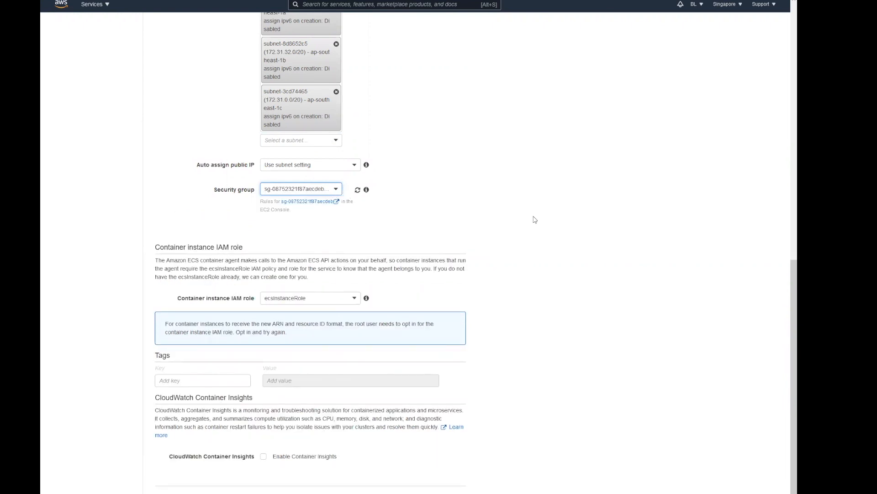
- Create the cluster with the default ecsInstanceRole and go to view it
{"action": "scroll", "coordinate": [532, 219], "scroll_direction": "down", "scroll_amount": 2}
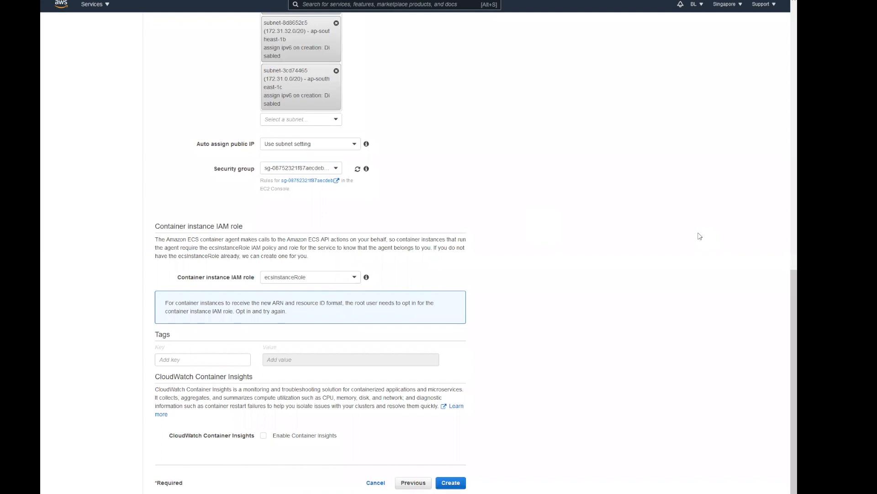
{"action": "left_click", "coordinate": [451, 482]}
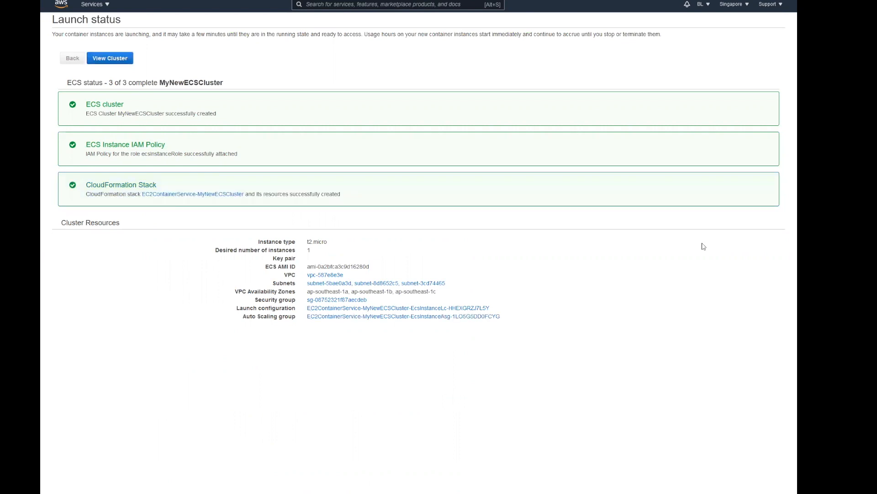
{"action": "left_click", "coordinate": [116, 59]}
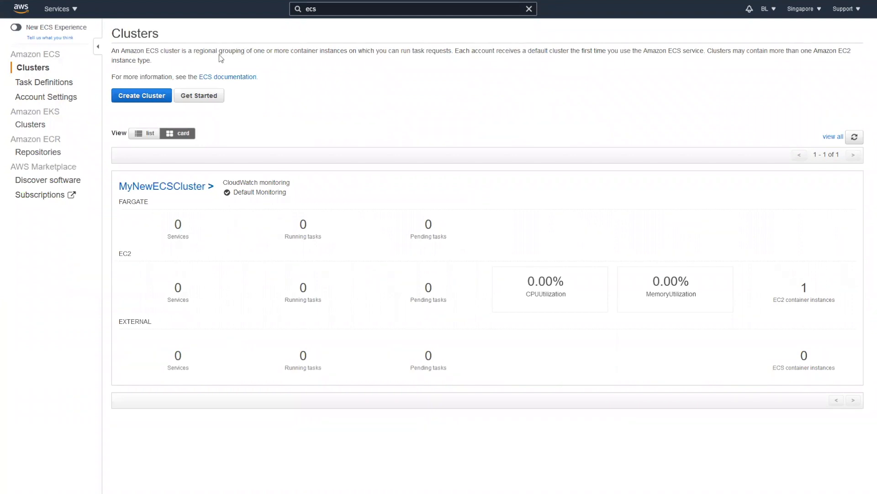
- Start a new task definition with EC2 launch type compatibility
{"action": "left_click", "coordinate": [55, 84]}
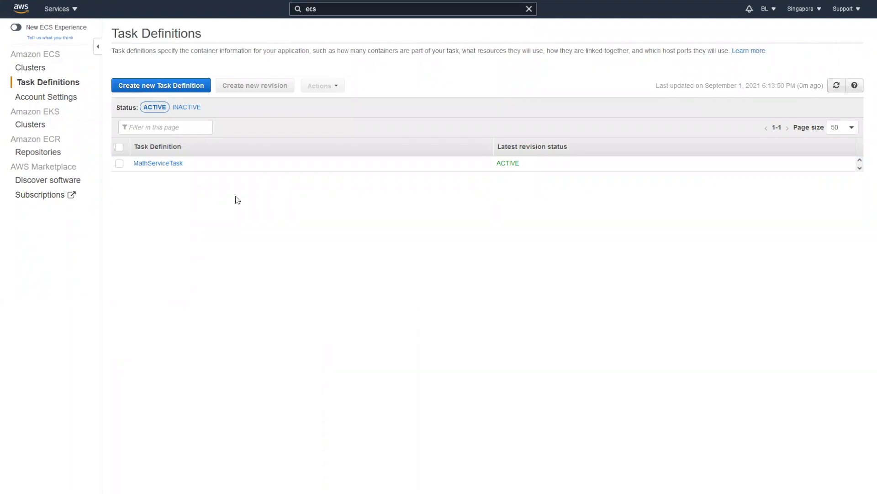
{"action": "left_click", "coordinate": [159, 89]}
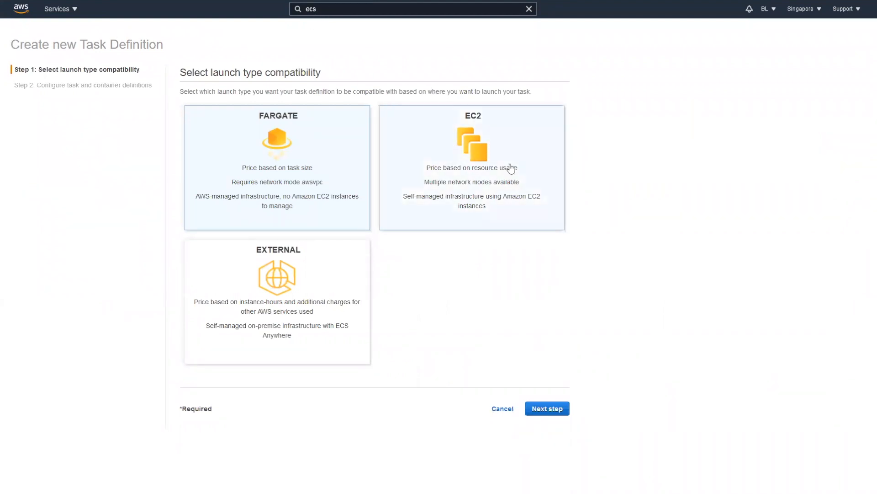
{"action": "left_click", "coordinate": [464, 175]}
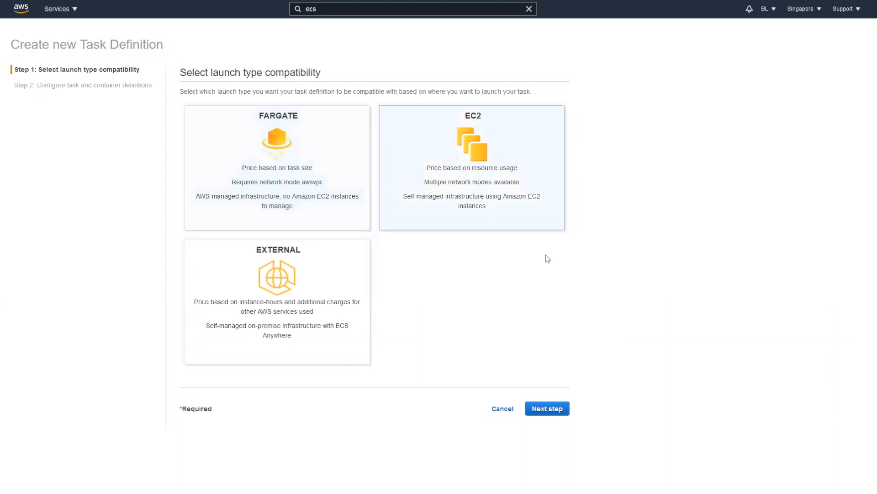
{"action": "left_click", "coordinate": [551, 415]}
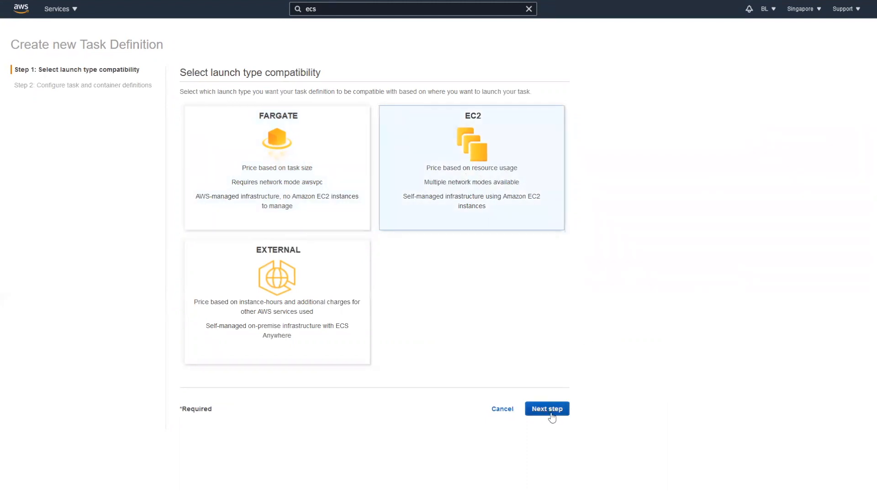
- Name the task definition NewMathServiceTask and leave the task role unselected
{"action": "left_click", "coordinate": [356, 125]}
{"action": "type", "text": "NewMathServiceTask"}
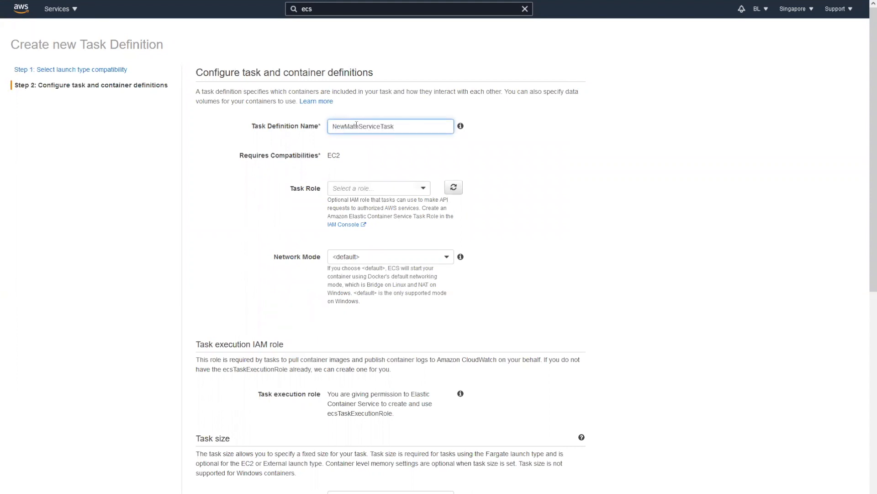
{"action": "left_click", "coordinate": [381, 189]}
{"action": "left_click", "coordinate": [631, 188]}
{"action": "scroll", "coordinate": [621, 205], "scroll_direction": "down", "scroll_amount": 3}
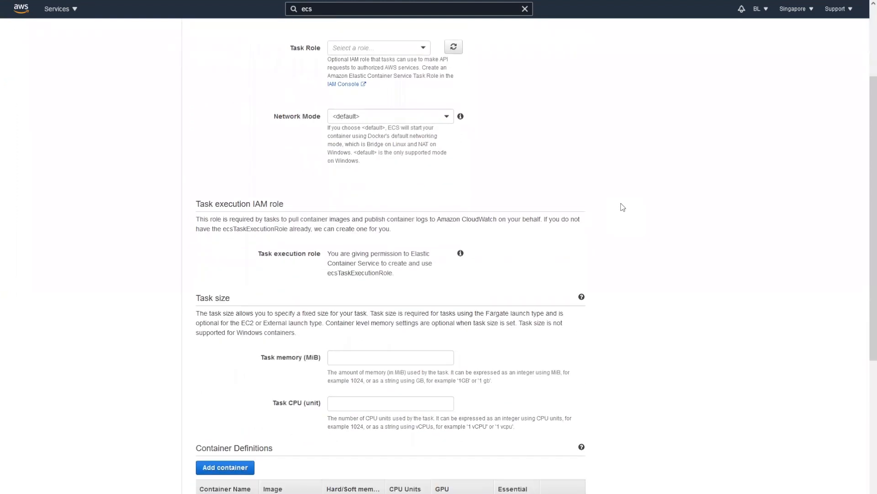
{"action": "scroll", "coordinate": [708, 214], "scroll_direction": "down", "scroll_amount": 5}
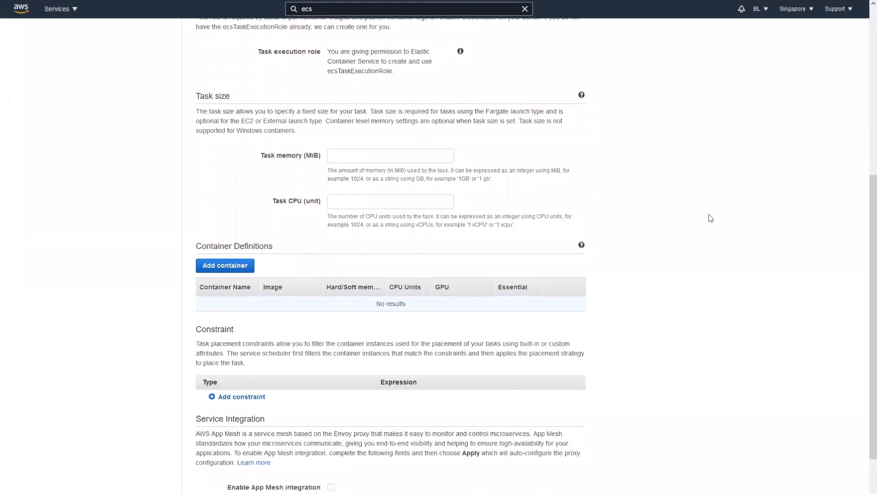
{"action": "scroll", "coordinate": [709, 214], "scroll_direction": "down", "scroll_amount": 2}
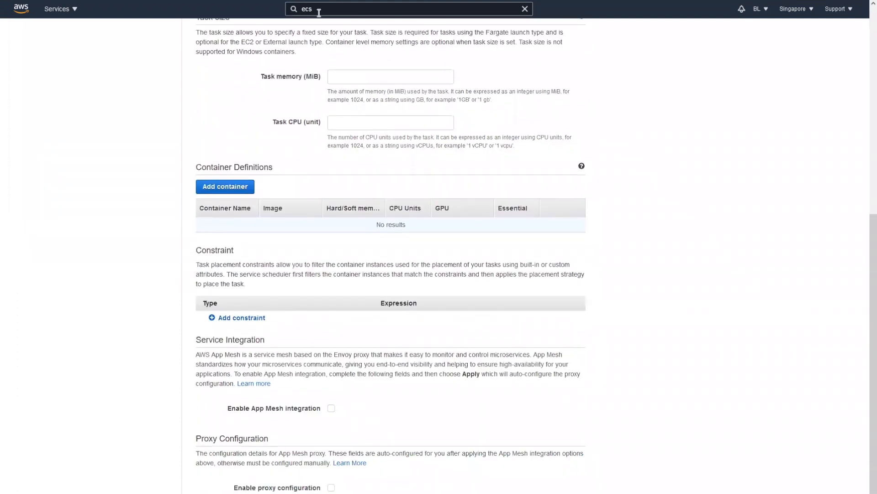
{"action": "left_click", "coordinate": [243, 187]}
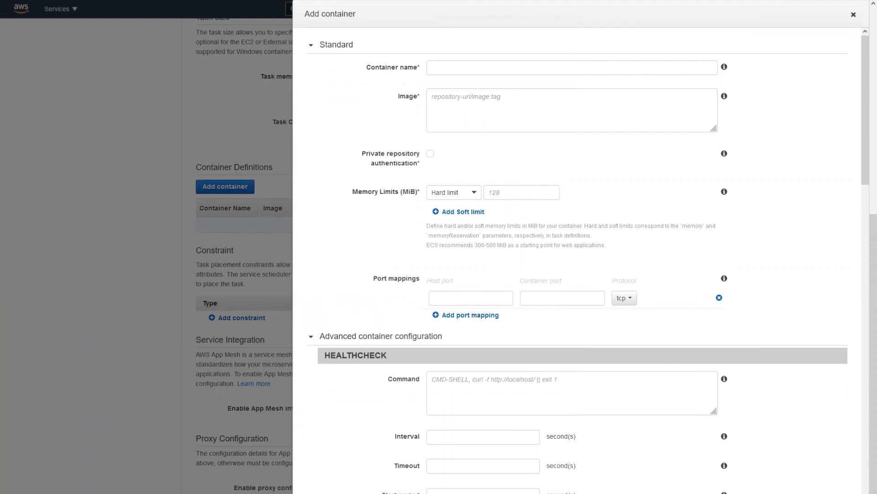
{"action": "left_click", "coordinate": [807, 492]}
{"action": "scroll", "coordinate": [640, 402], "scroll_direction": "up", "scroll_amount": 5}
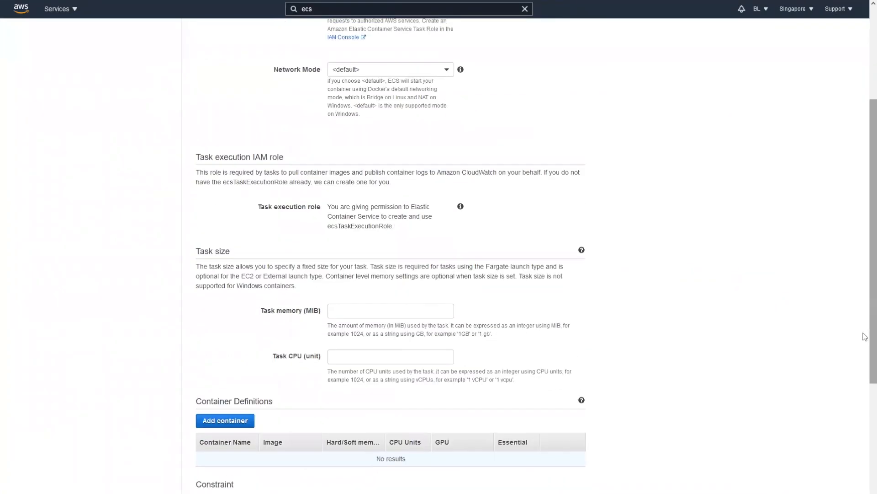
- Search AWS services for ECR, open Elastic Container Registry in a separate tab, and return to the task definition
{"action": "key", "text": "alt+s"}
{"action": "type", "text": "ECR"}
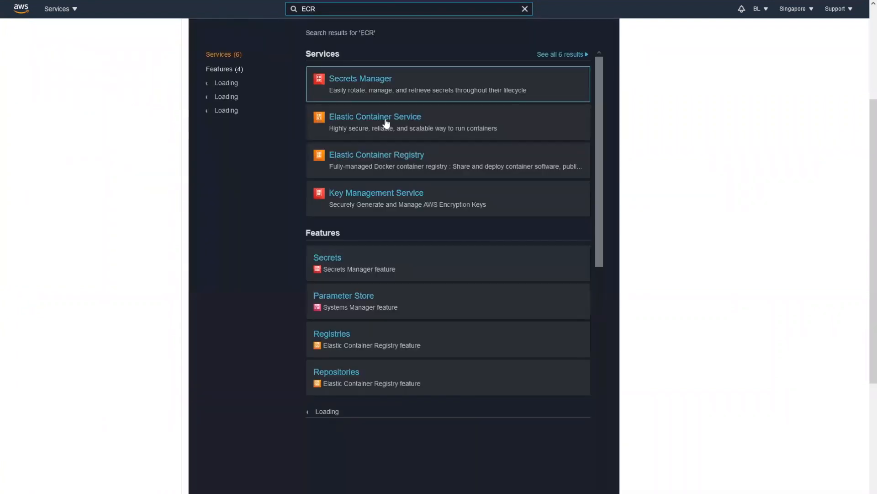
{"action": "right_click", "coordinate": [397, 161]}
{"action": "left_click", "coordinate": [416, 166]}
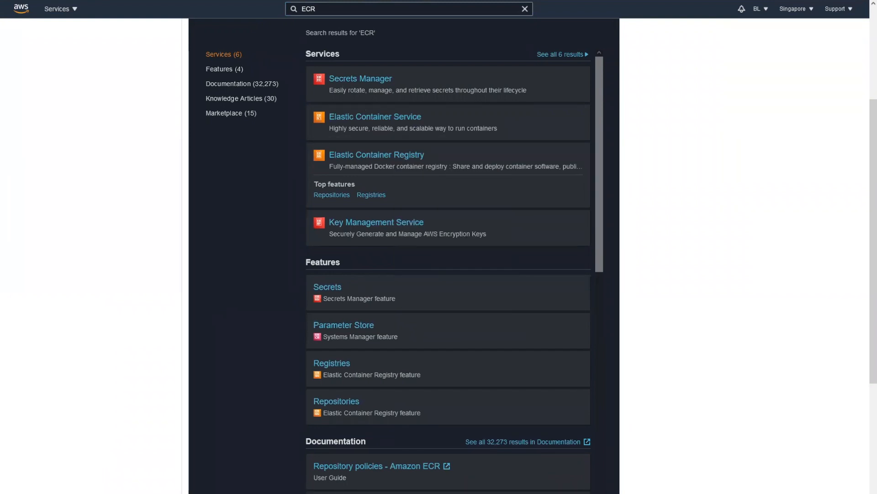
{"action": "key", "text": "ctrl+Tab"}
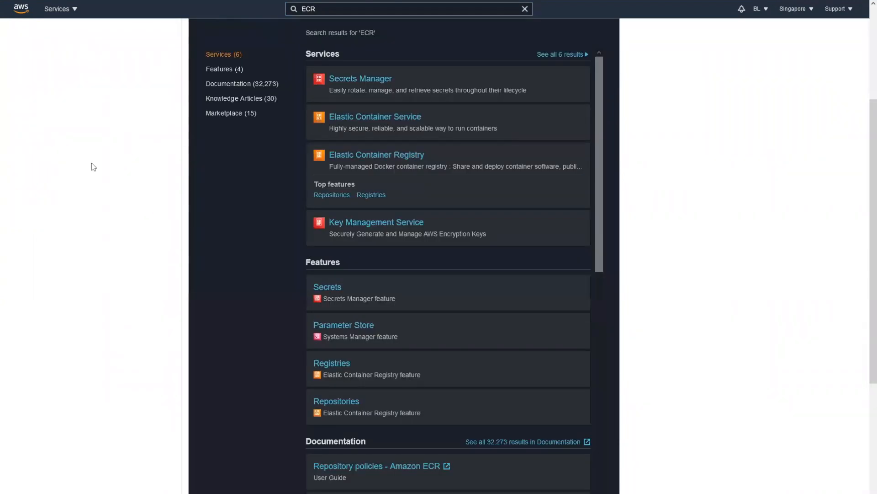
{"action": "left_click", "coordinate": [92, 163]}
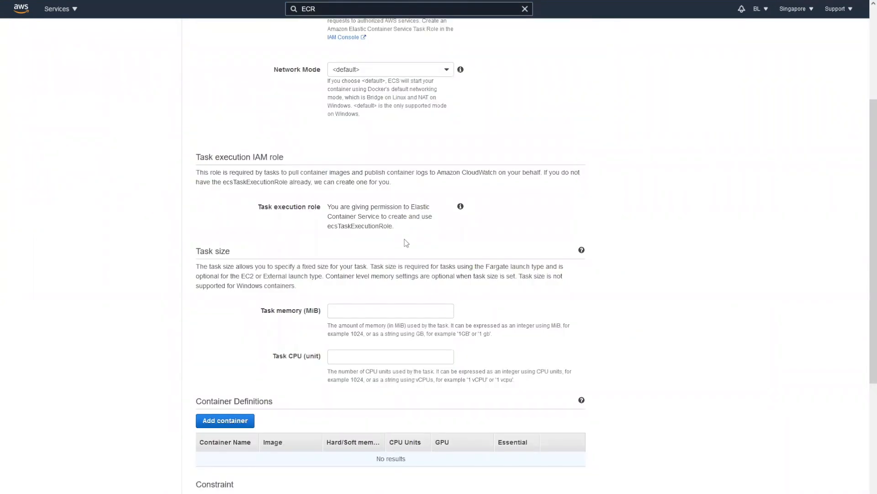
- Start a container definition named MathServiceContainer using the mathservice:latest image URI from the account's ap-southeast-1 ECR registry
{"action": "scroll", "coordinate": [414, 306], "scroll_direction": "down", "scroll_amount": 1}
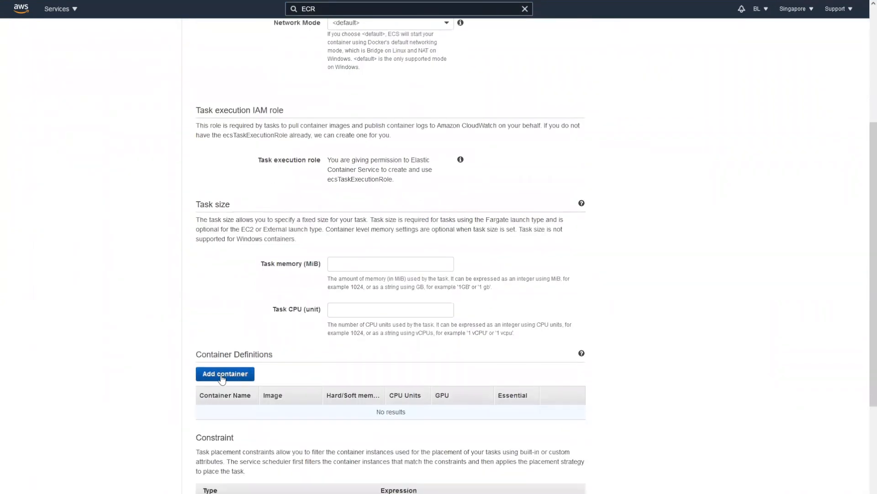
{"action": "left_click", "coordinate": [222, 378]}
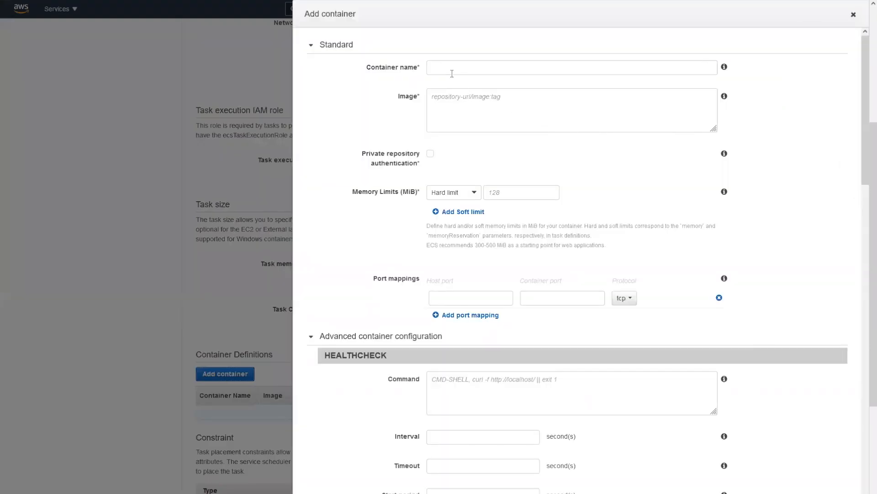
{"action": "left_click", "coordinate": [453, 66]}
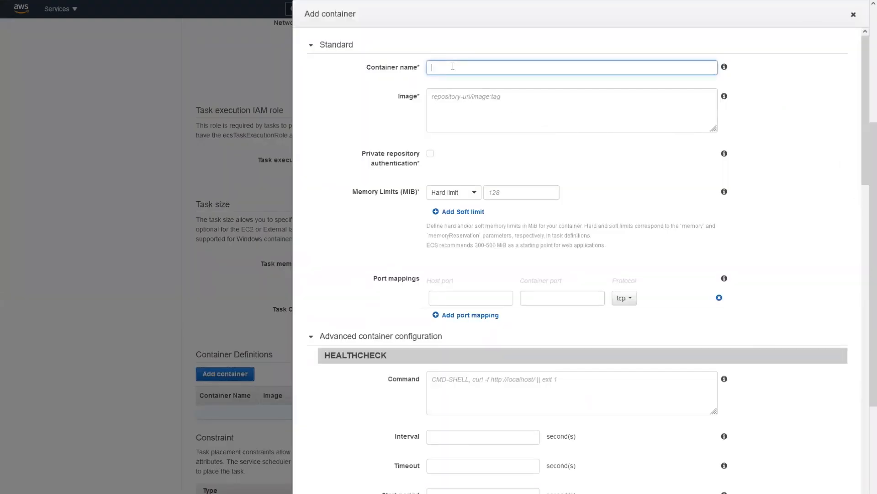
{"action": "type", "text": "MathServiceContaine"}
{"action": "left_click", "coordinate": [516, 97]}
{"action": "type", "text": "210509851438.dkr.ecr.ap-southeast-1.amazonaws.com/mathservice"}
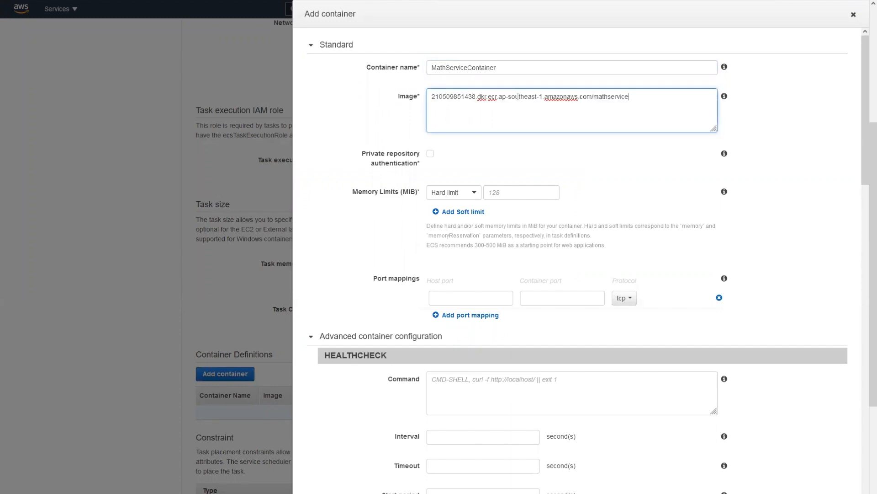
{"action": "type", "text": ":latest"}
- Give the container a 200 MiB hard memory limit and map container port 8080 over tcp with the host port empty
{"action": "left_click", "coordinate": [512, 193]}
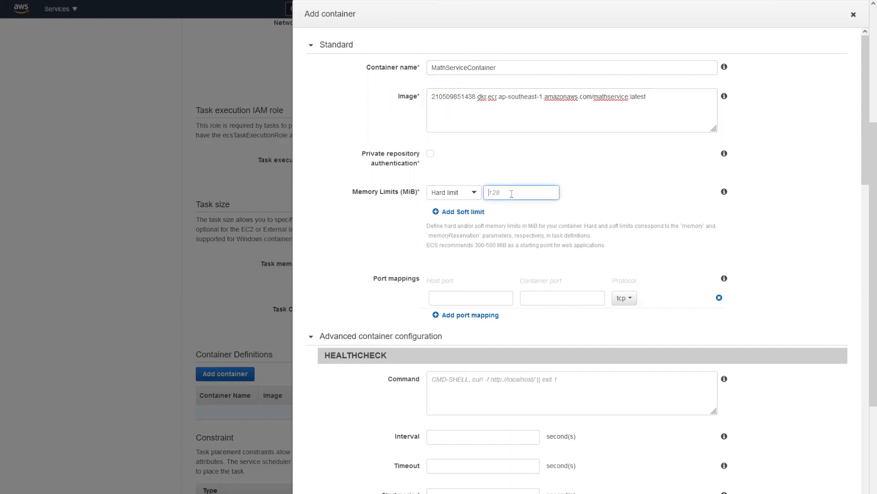
{"action": "type", "text": "200"}
{"action": "left_click", "coordinate": [481, 298]}
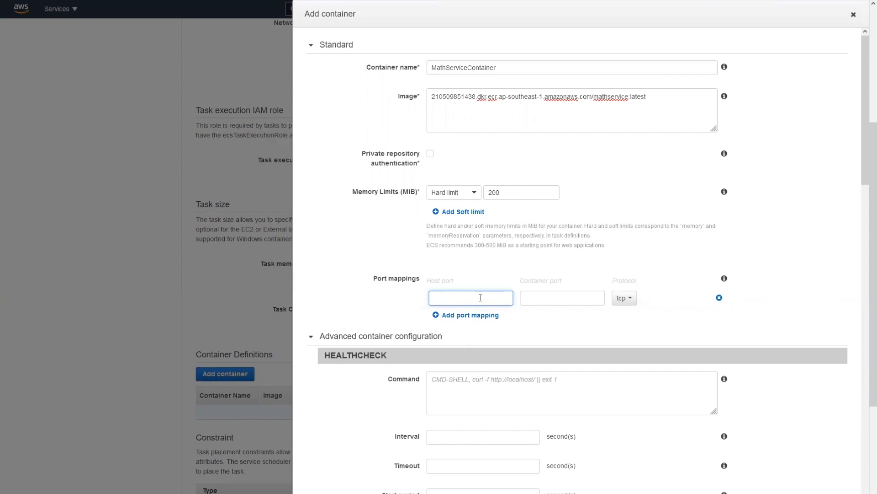
{"action": "left_click", "coordinate": [558, 296]}
{"action": "type", "text": "8080"}
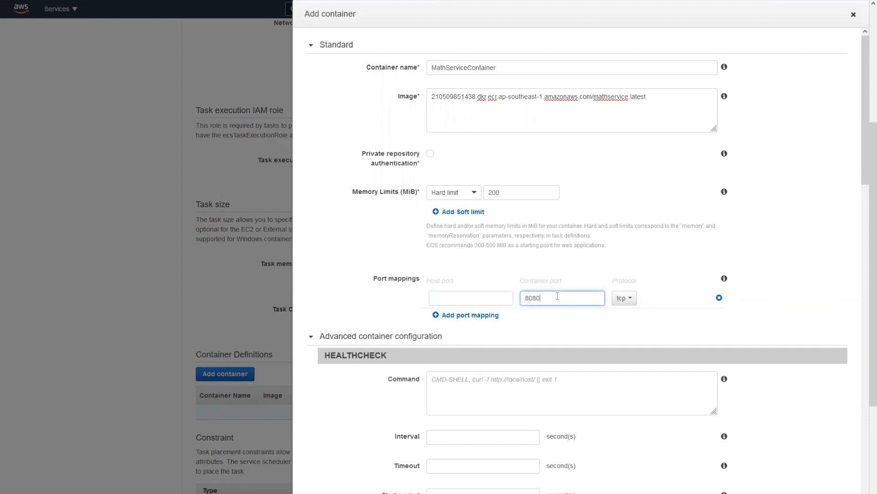
{"action": "left_click", "coordinate": [508, 297]}
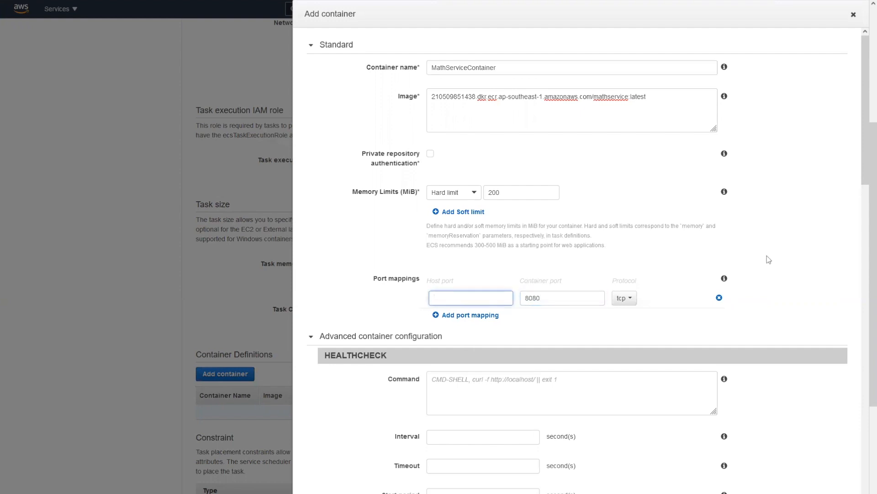
- Keep the advanced container settings at their defaults and add the container to the task definition
{"action": "scroll", "coordinate": [745, 294], "scroll_direction": "down", "scroll_amount": 5}
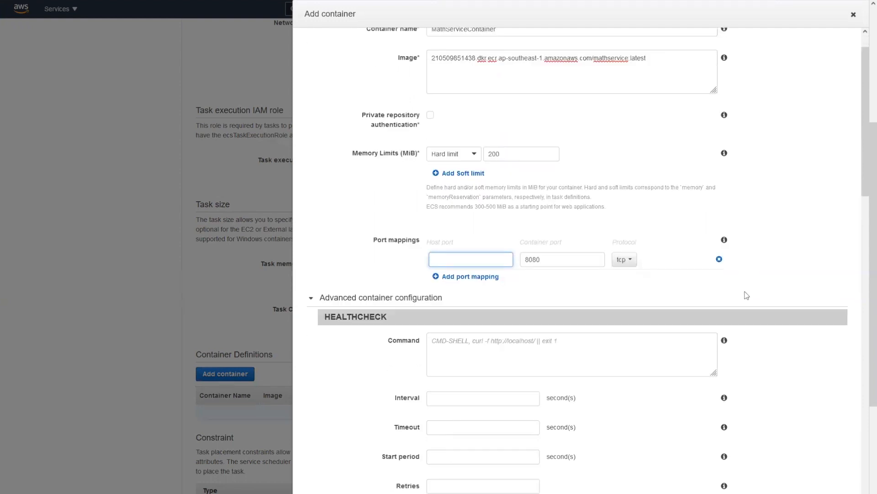
{"action": "scroll", "coordinate": [748, 297], "scroll_direction": "down", "scroll_amount": 7}
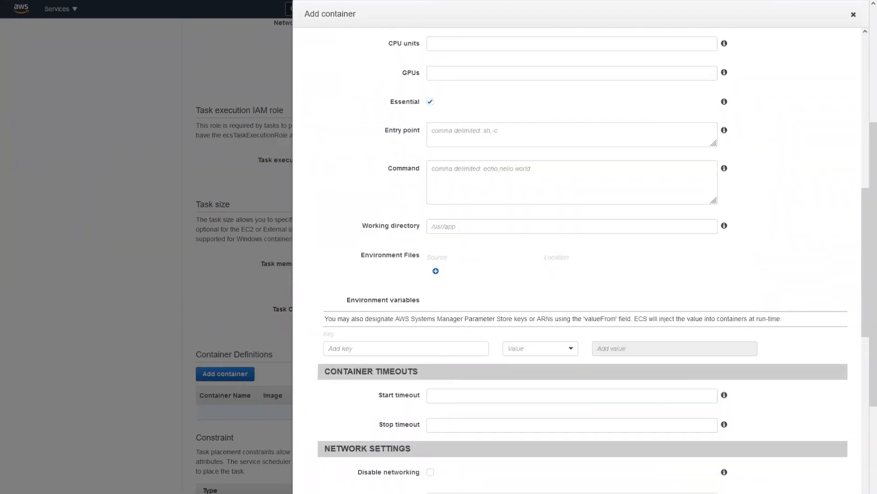
{"action": "left_click", "coordinate": [846, 492]}
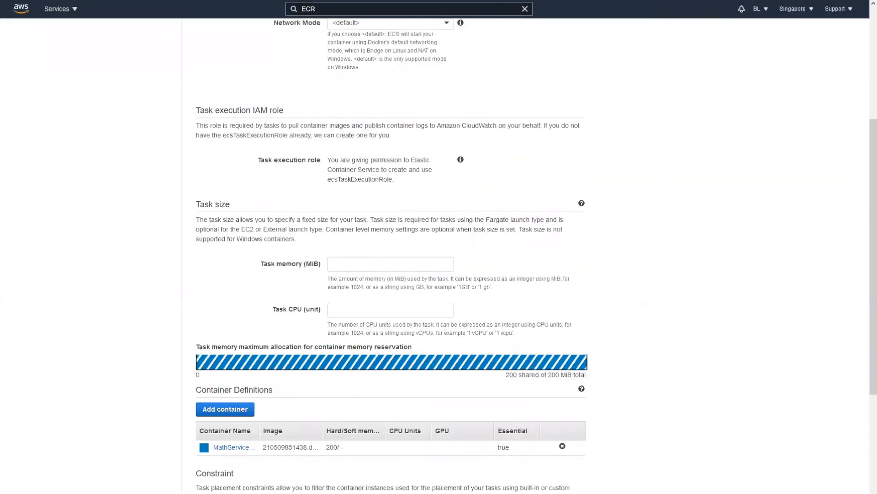
- Open the details of MyNewECSCluster from the cluster list
{"action": "scroll", "coordinate": [710, 416], "scroll_direction": "up", "scroll_amount": 1}
{"action": "scroll", "coordinate": [716, 418], "scroll_direction": "down", "scroll_amount": 3}
{"action": "scroll", "coordinate": [722, 423], "scroll_direction": "down", "scroll_amount": 7}
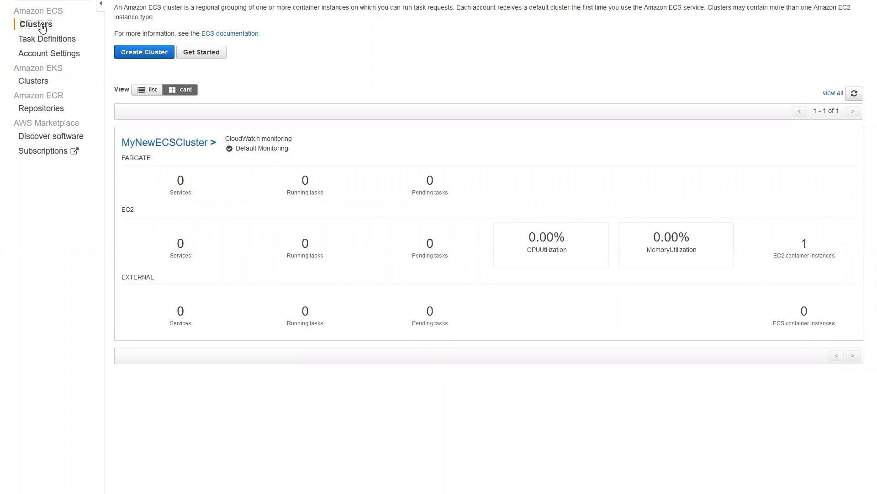
{"action": "left_click", "coordinate": [181, 144]}
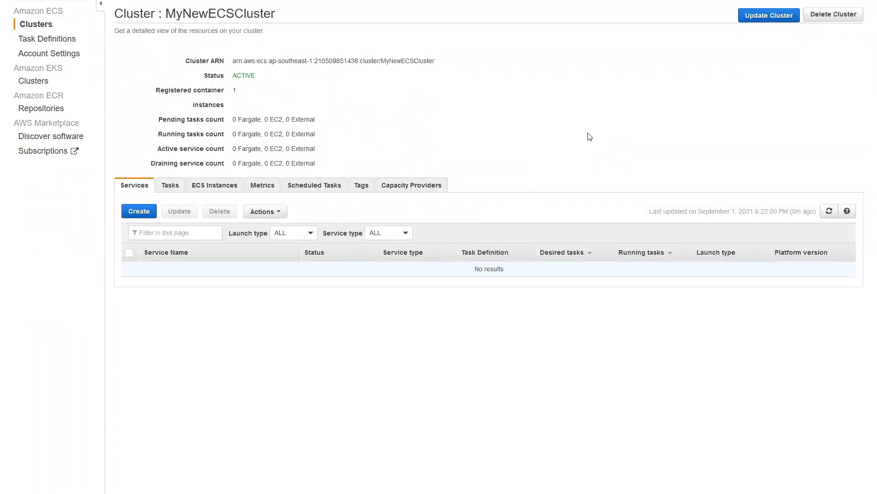
- Start a new service in the cluster using the EC2 launch type and revision 2 of the NewMathServiceTask task definition
{"action": "left_click", "coordinate": [147, 218]}
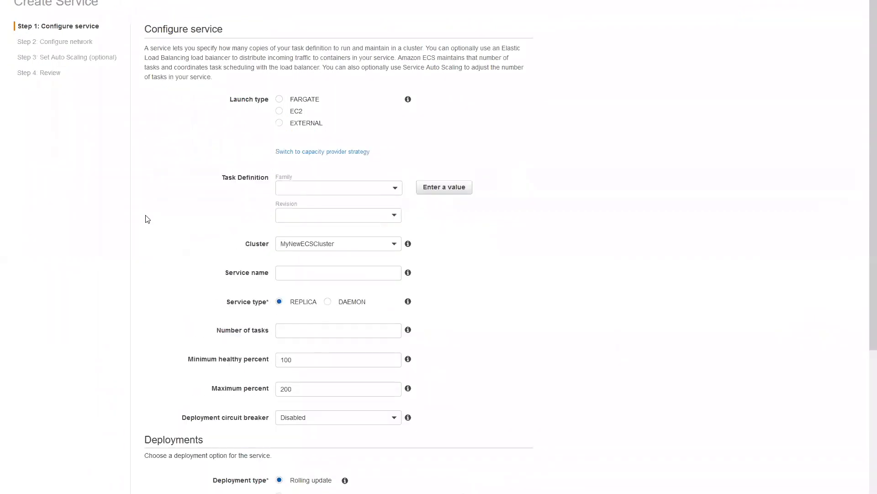
{"action": "left_click", "coordinate": [284, 114]}
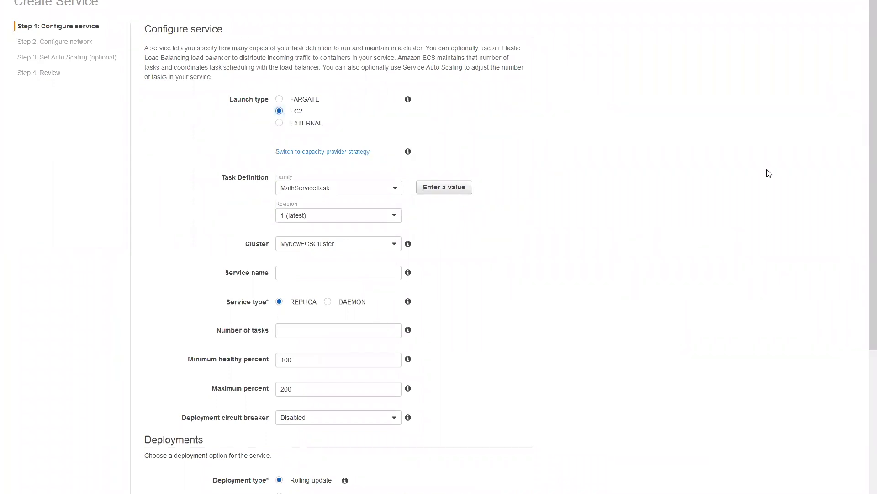
{"action": "left_click", "coordinate": [363, 190]}
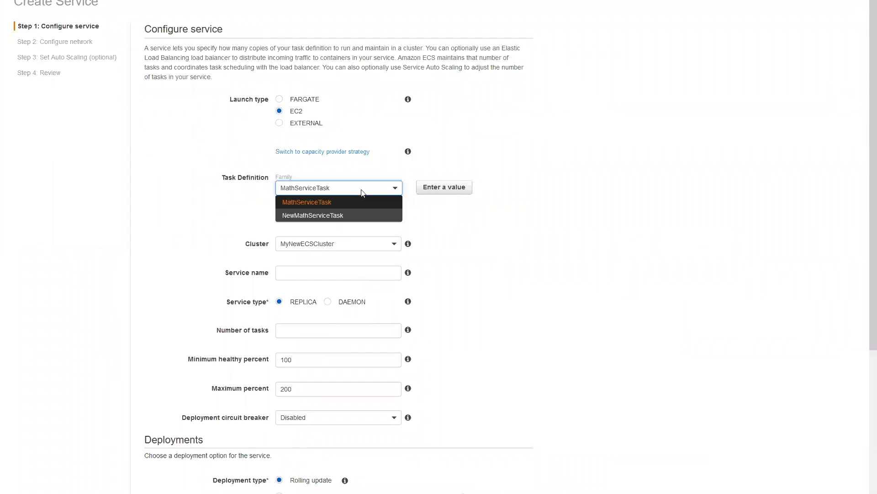
{"action": "left_click", "coordinate": [329, 219]}
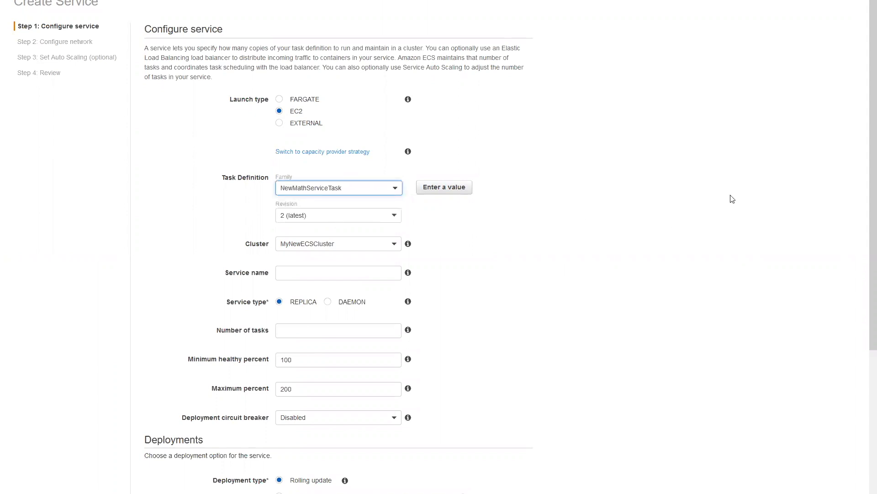
{"action": "left_click", "coordinate": [371, 215]}
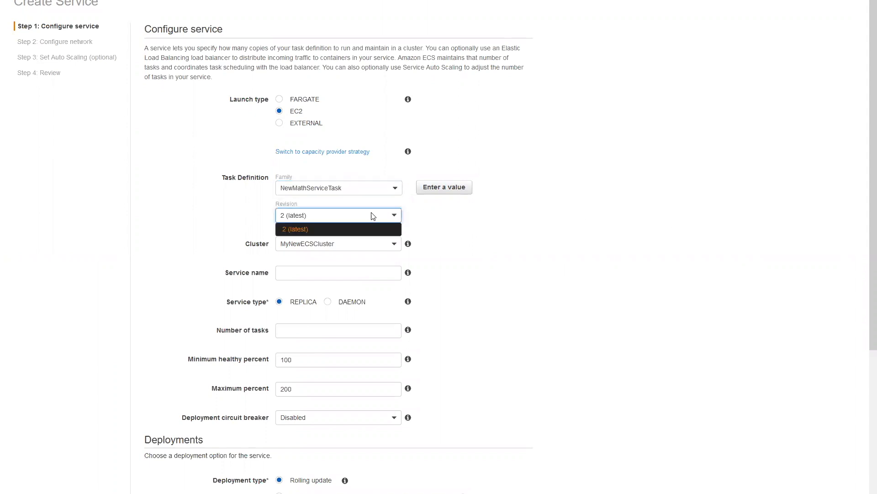
{"action": "left_click", "coordinate": [372, 228]}
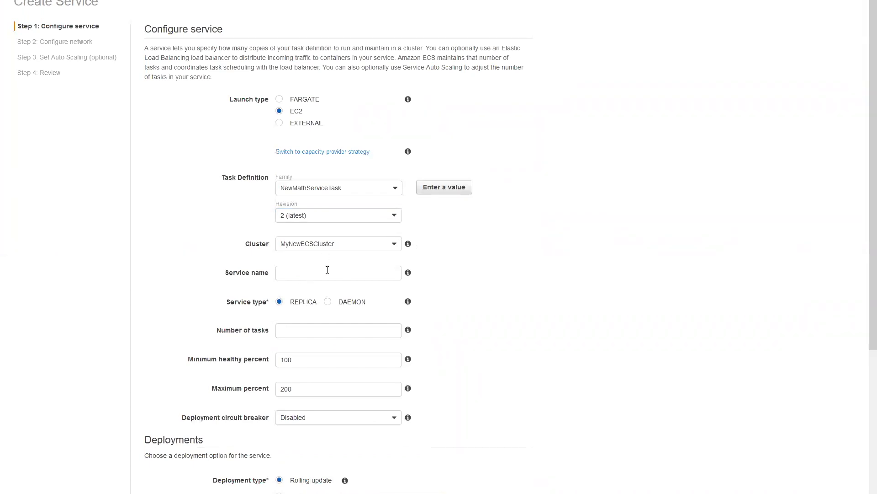
- Name the service MyNewService and set its number of tasks to 1
{"action": "left_click", "coordinate": [327, 272]}
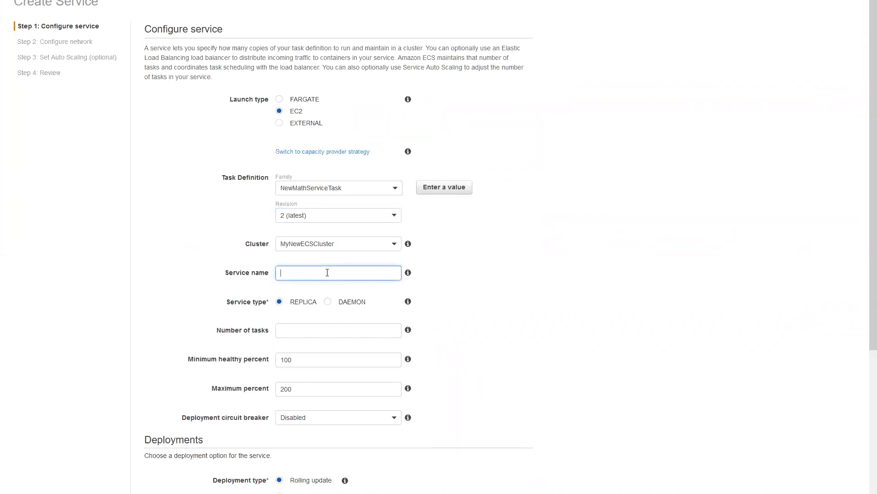
{"action": "type", "text": "MyNewService"}
{"action": "left_click", "coordinate": [285, 330]}
{"action": "type", "text": "1"}
{"action": "left_click", "coordinate": [637, 327]}
- Choose blue/green deployment powered by AWS CodeDeploy for the service and continue to the network configuration
{"action": "scroll", "coordinate": [639, 327], "scroll_direction": "down", "scroll_amount": 2}
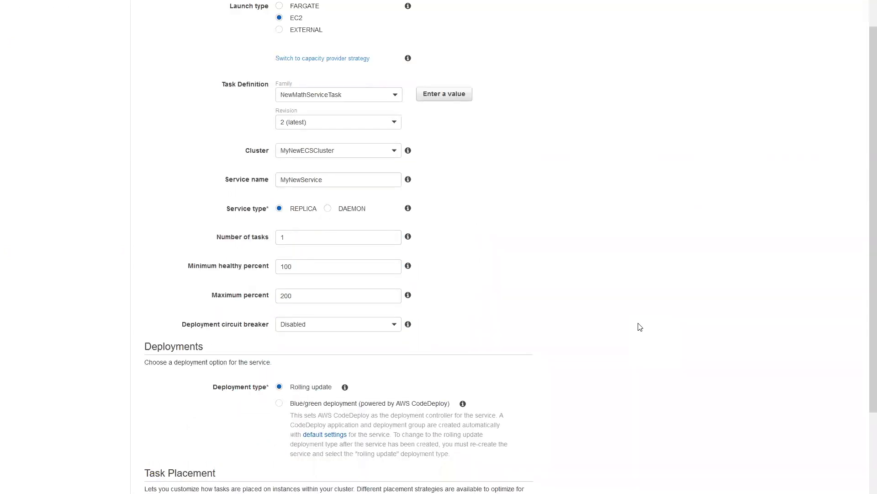
{"action": "scroll", "coordinate": [640, 327], "scroll_direction": "down", "scroll_amount": 3}
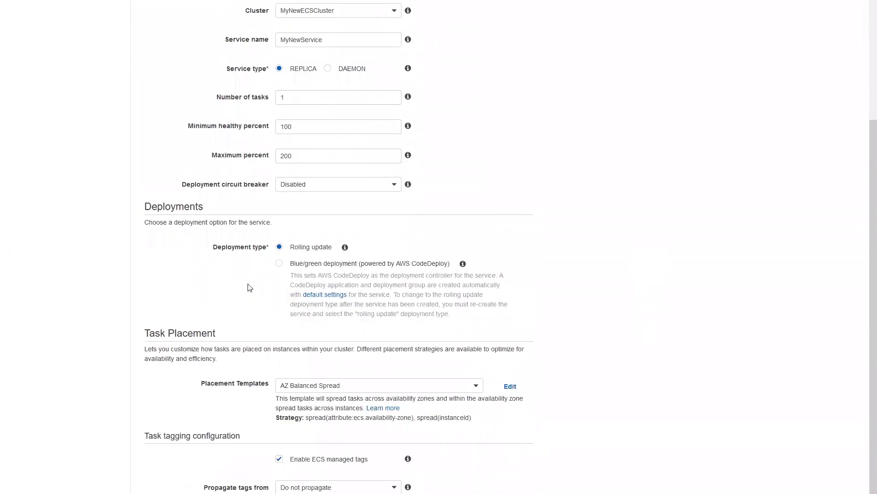
{"action": "left_click", "coordinate": [279, 263]}
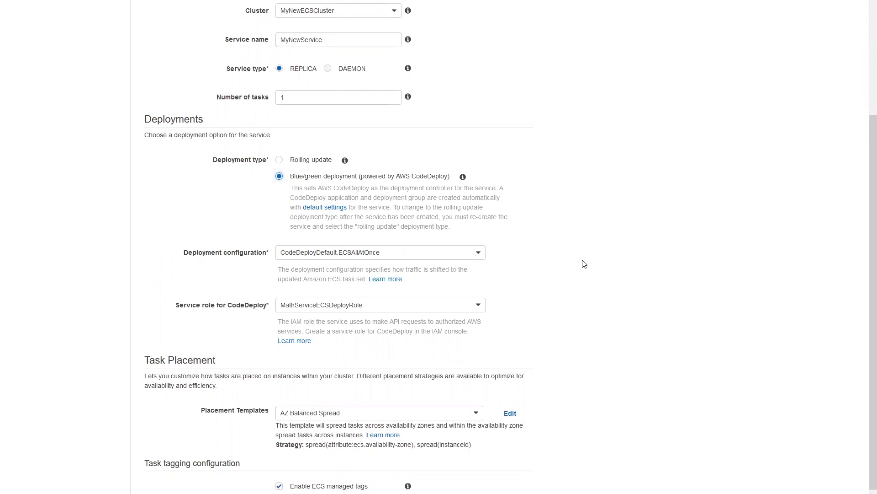
{"action": "scroll", "coordinate": [587, 265], "scroll_direction": "down", "scroll_amount": 2}
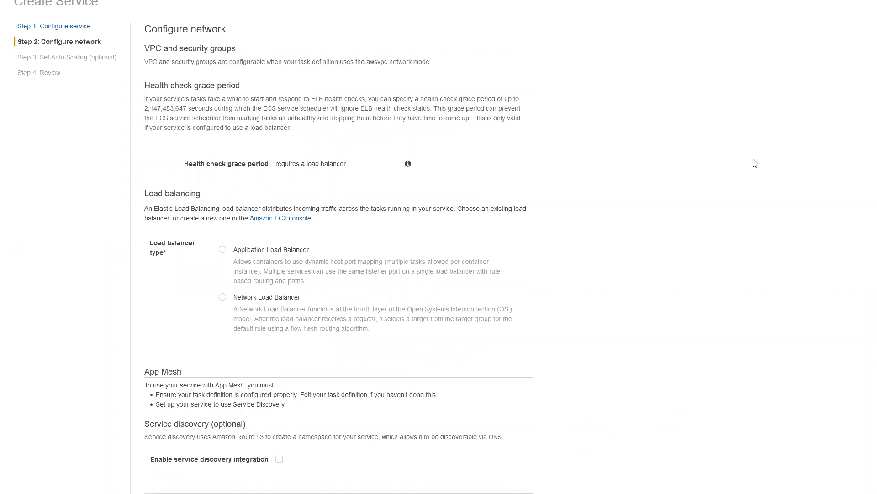
- Choose an Application Load Balancer for the service and add MathServiceContainer to the MyALB load balancer
{"action": "left_click", "coordinate": [223, 250]}
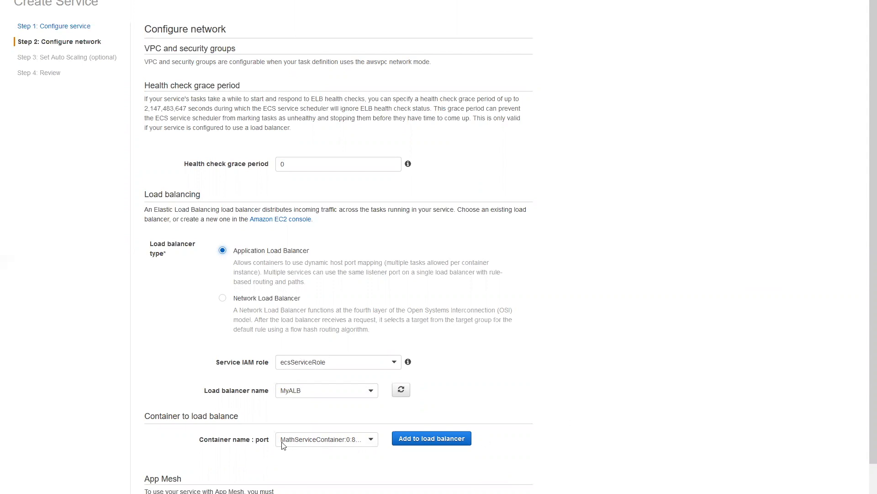
{"action": "left_click", "coordinate": [346, 440]}
{"action": "left_click", "coordinate": [400, 442]}
{"action": "left_click", "coordinate": [434, 444]}
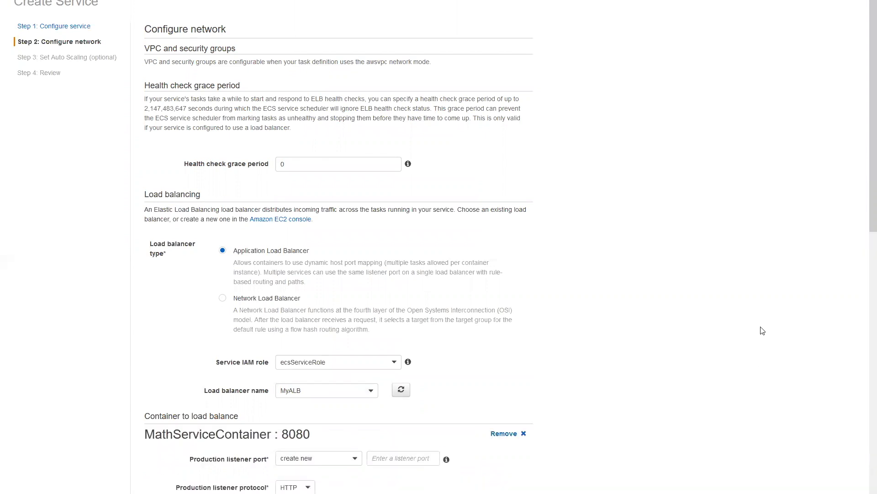
- Set the container's production listener port to 80:HTTP and disable the test listener
{"action": "scroll", "coordinate": [702, 320], "scroll_direction": "down", "scroll_amount": 3}
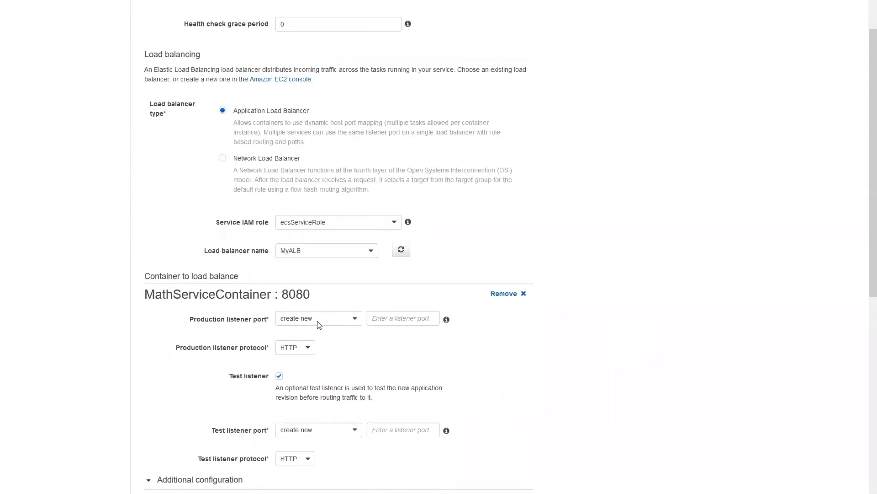
{"action": "left_click", "coordinate": [339, 319]}
{"action": "left_click", "coordinate": [319, 346]}
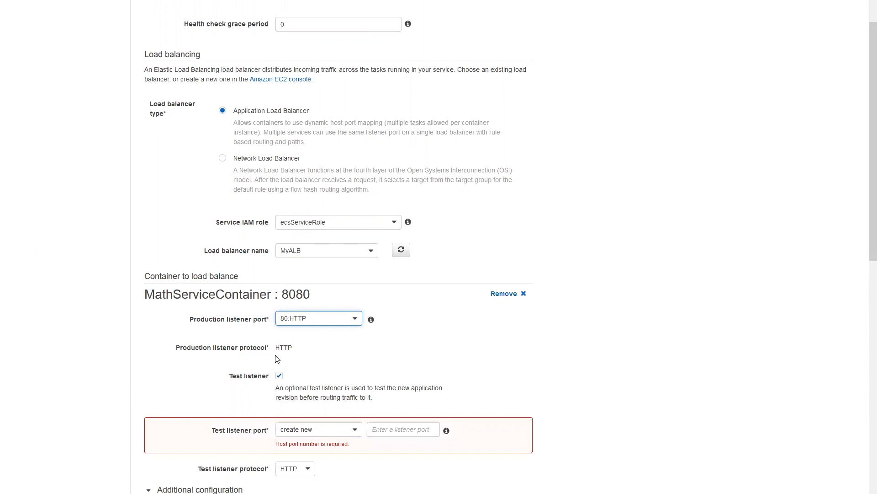
{"action": "left_click", "coordinate": [279, 375]}
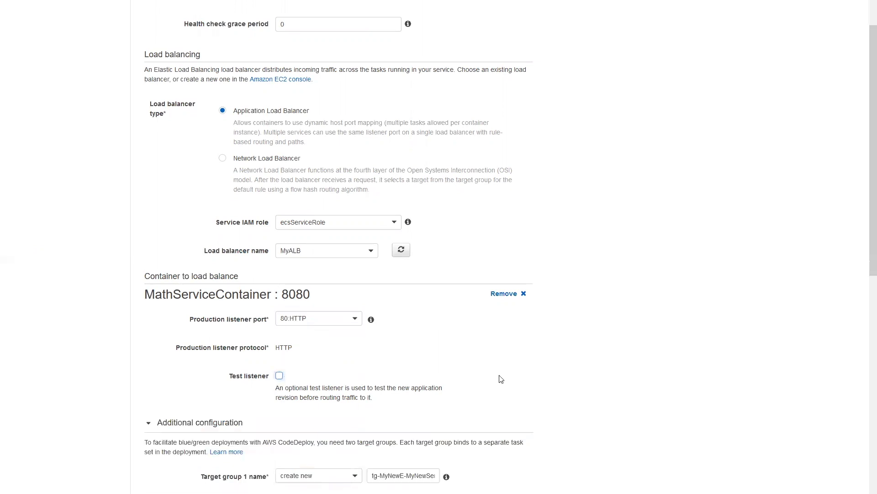
- Use the existing TG1 as target group 1 for the blue/green deployment
{"action": "scroll", "coordinate": [503, 379], "scroll_direction": "down", "scroll_amount": 2}
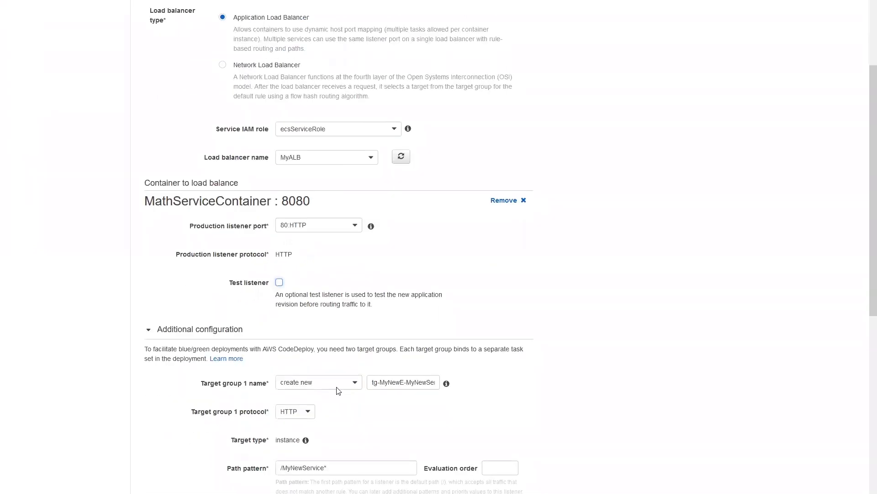
{"action": "scroll", "coordinate": [307, 307], "scroll_direction": "down", "scroll_amount": 2}
{"action": "left_click", "coordinate": [307, 289]}
{"action": "left_click", "coordinate": [302, 316]}
{"action": "left_click", "coordinate": [303, 316]}
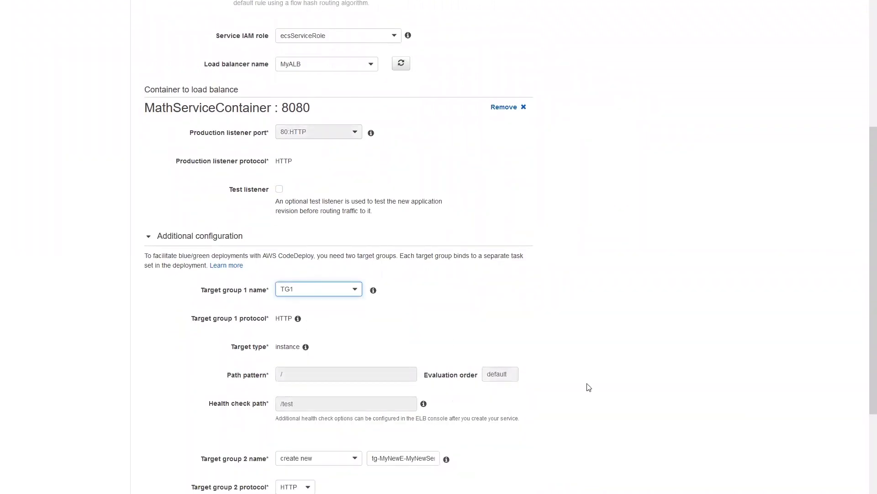
- Define target group 2 as a new group named TG2 with the health check path /test
{"action": "scroll", "coordinate": [336, 432], "scroll_direction": "down", "scroll_amount": 2}
{"action": "left_click", "coordinate": [390, 366]}
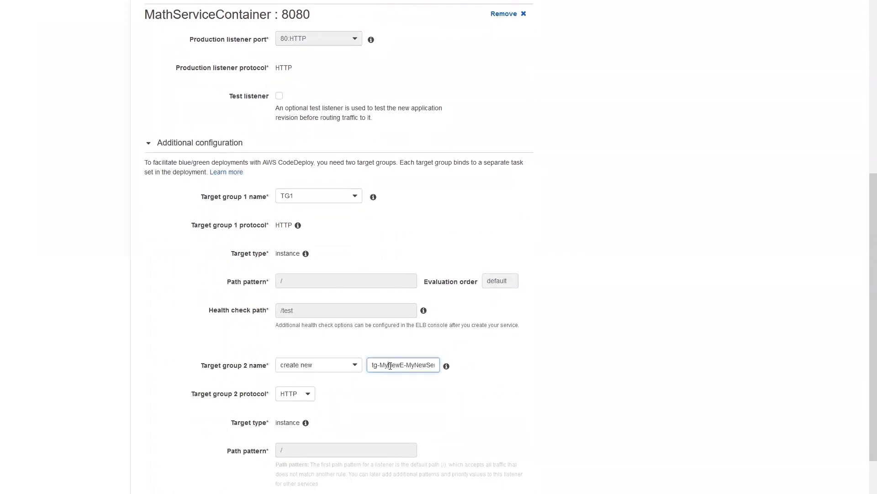
{"action": "key", "text": "ctrl+a"}
{"action": "type", "text": "TG"}
{"action": "scroll", "coordinate": [324, 456], "scroll_direction": "down", "scroll_amount": 1}
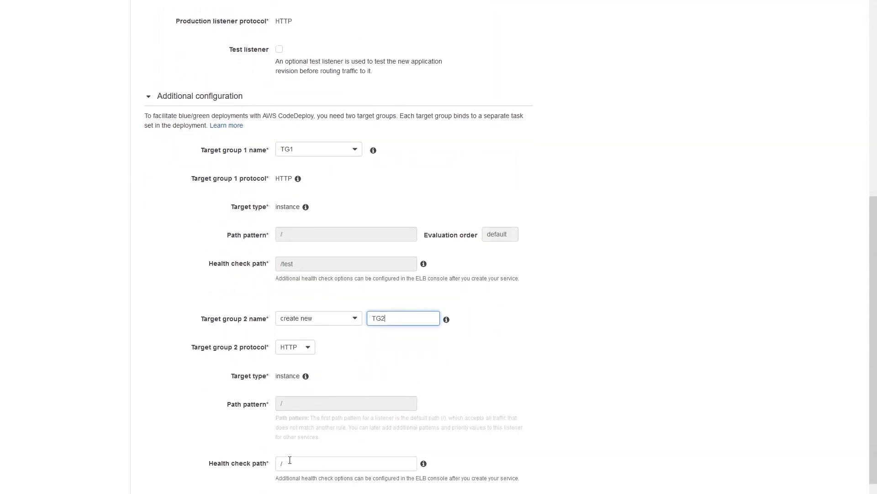
{"action": "left_click", "coordinate": [302, 464]}
{"action": "type", "text": "test"}
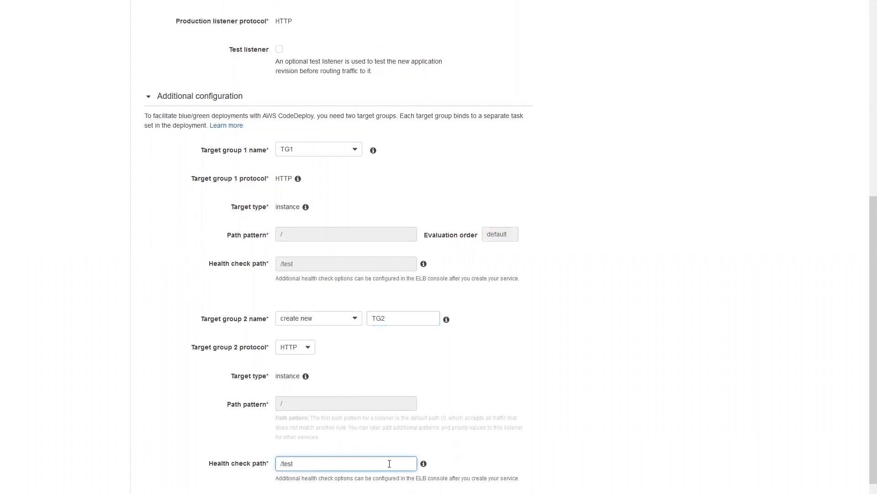
- Leave Service Auto Scaling off, review the service configuration and create the service
{"action": "scroll", "coordinate": [654, 447], "scroll_direction": "down", "scroll_amount": 3}
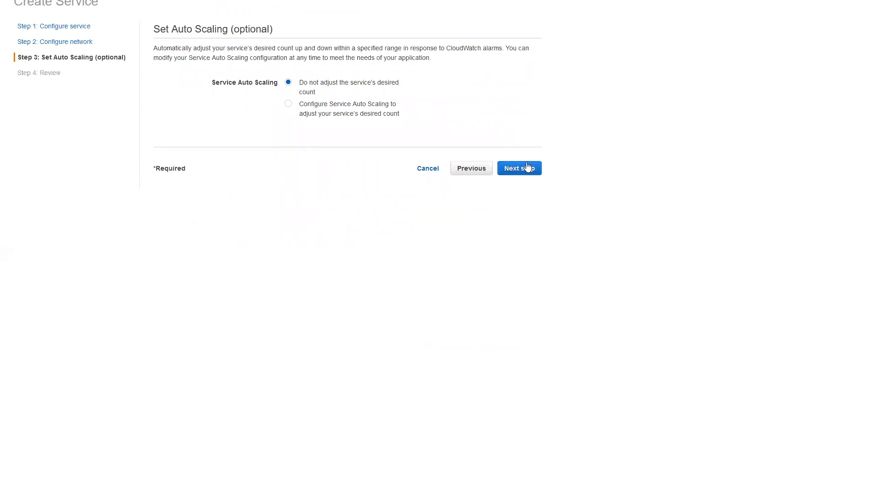
{"action": "left_click", "coordinate": [532, 170]}
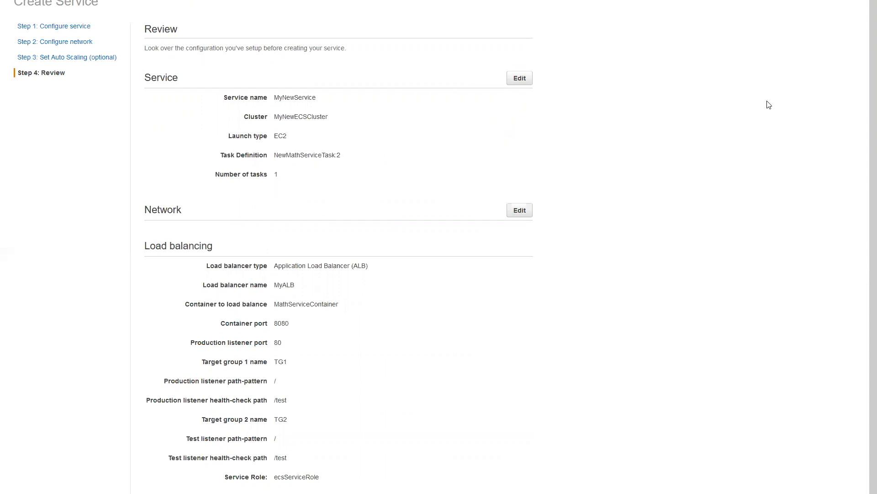
{"action": "scroll", "coordinate": [741, 427], "scroll_direction": "down", "scroll_amount": 1}
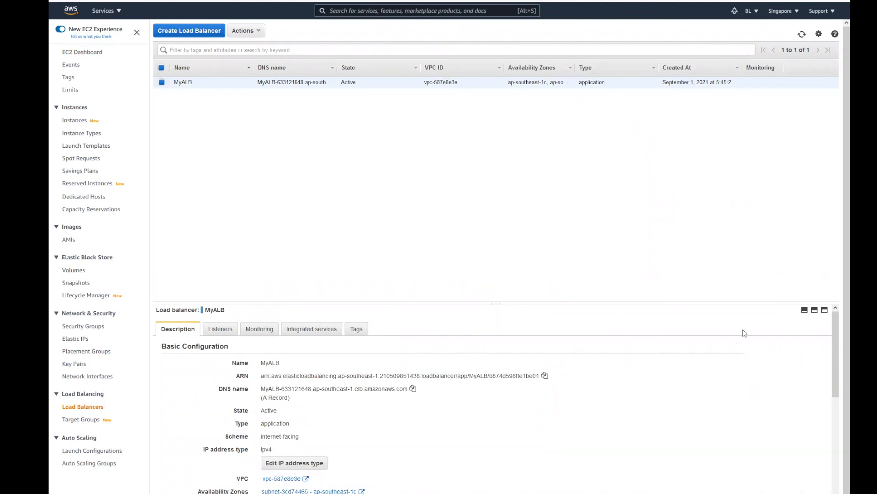
- Copy MyALB's DNS name and open it with the /test path in a new browser tab
{"action": "left_click", "coordinate": [414, 388]}
{"action": "key", "text": "ctrl+t"}
{"action": "left_click", "coordinate": [280, 1]}
{"action": "key", "text": "ctrl+v"}
{"action": "type", "text": "/test"}
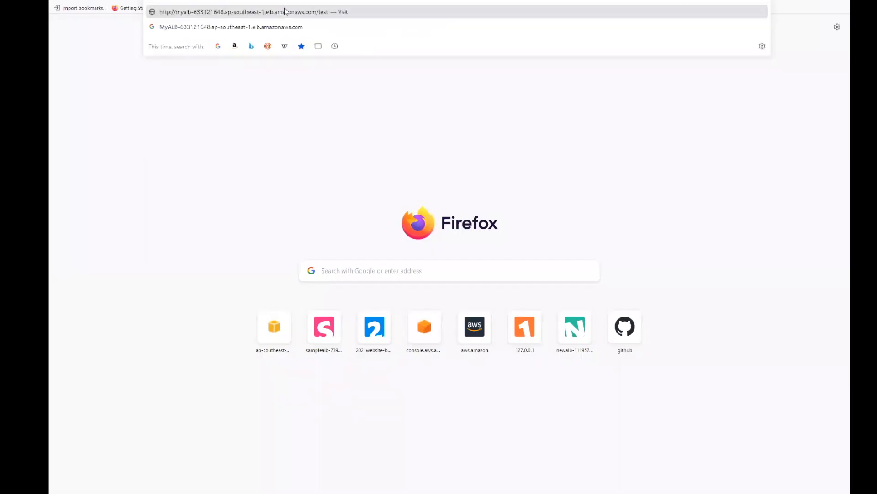
{"action": "key", "text": "Return"}
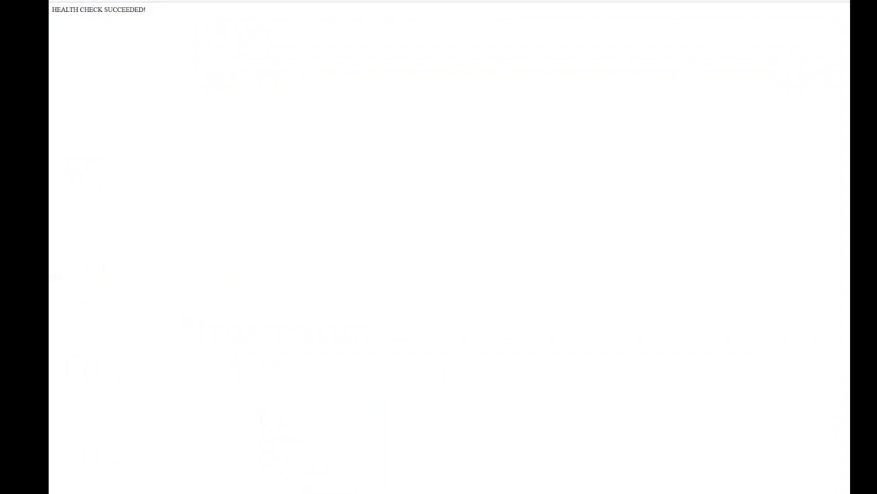
- Switch to Postman and set up a POST request to the load balancer's copied DNS name
{"action": "left_click", "coordinate": [444, 492]}
{"action": "left_click", "coordinate": [272, 71]}
{"action": "left_click", "coordinate": [245, 97]}
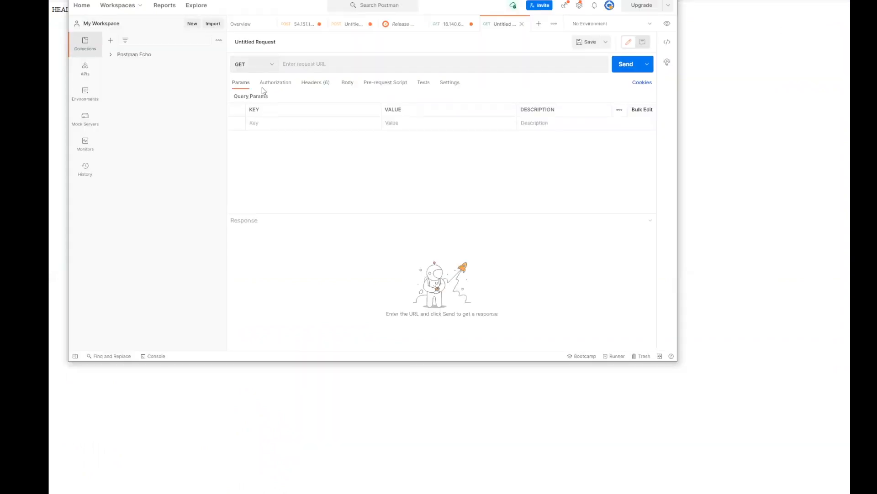
{"action": "left_click", "coordinate": [321, 66]}
{"action": "key", "text": "ctrl+v"}
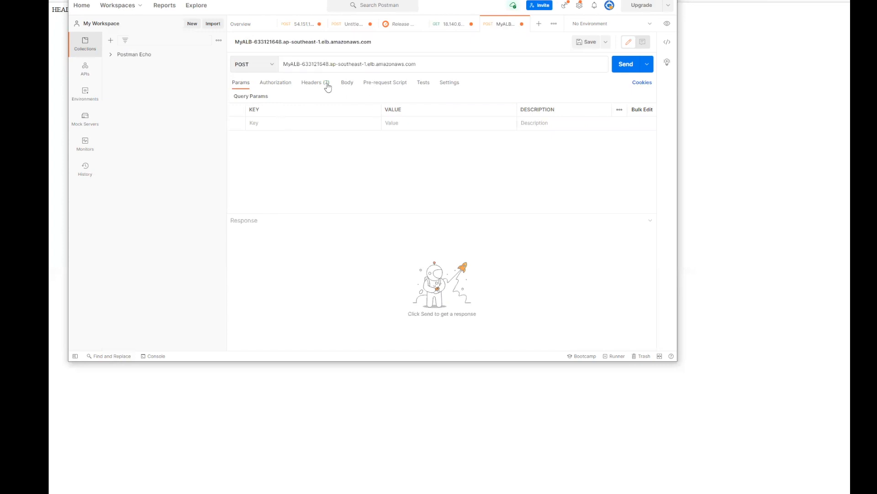
- Give the request an x-www-form-urlencoded body with no1 = 3 and no2 = 5, and send it
{"action": "left_click", "coordinate": [346, 84]}
{"action": "left_click", "coordinate": [346, 97]}
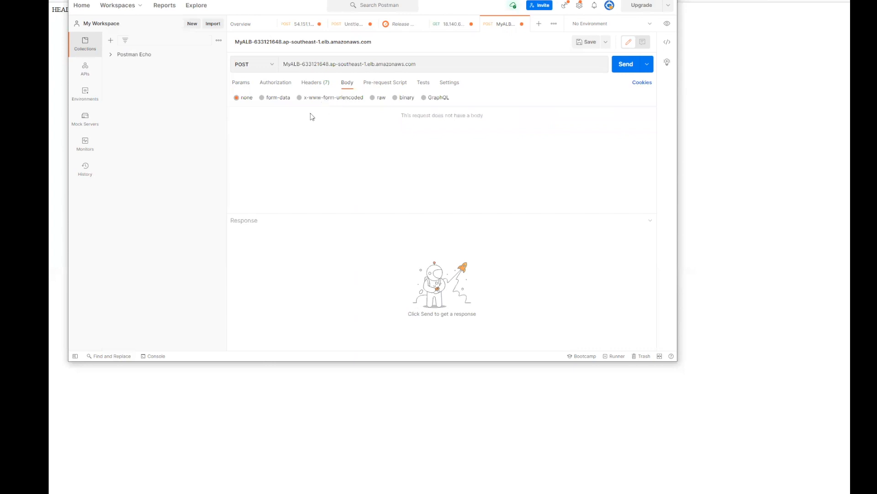
{"action": "left_click", "coordinate": [293, 127]}
{"action": "type", "text": "no1"}
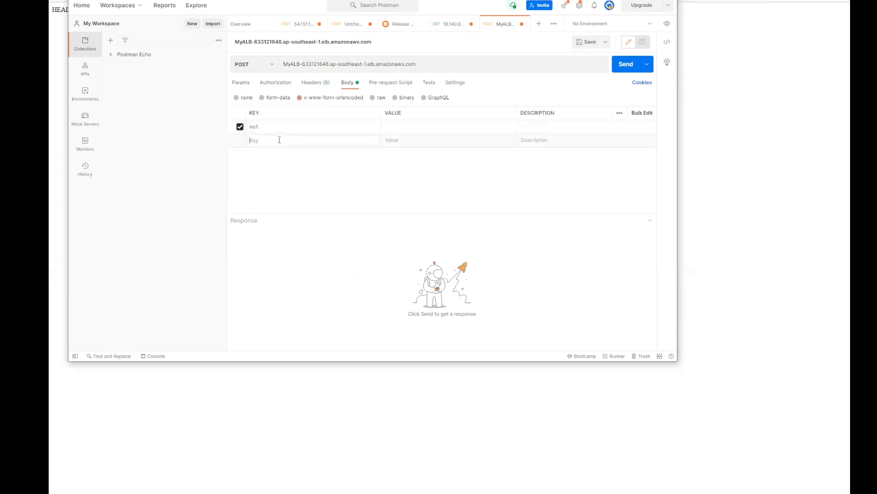
{"action": "left_click", "coordinate": [305, 143]}
{"action": "type", "text": "no2"}
{"action": "left_click", "coordinate": [409, 121]}
{"action": "type", "text": "3"}
{"action": "left_click", "coordinate": [402, 140]}
{"action": "type", "text": "5"}
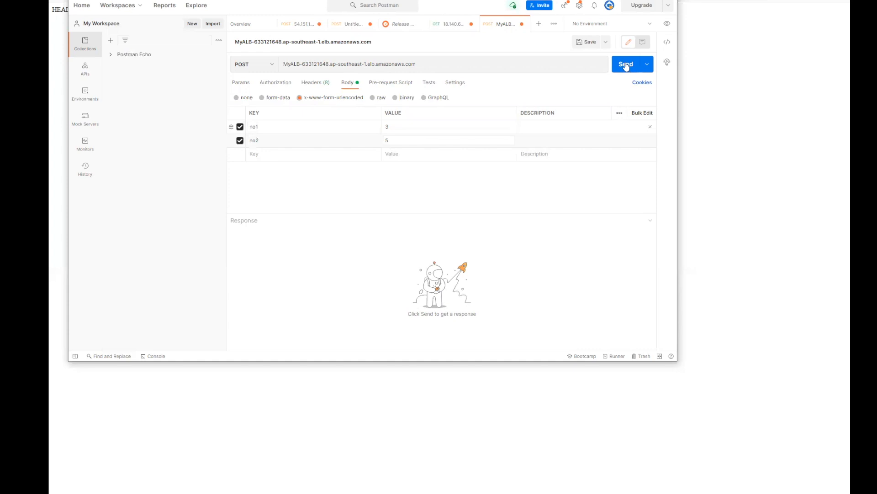
{"action": "left_click", "coordinate": [626, 65]}
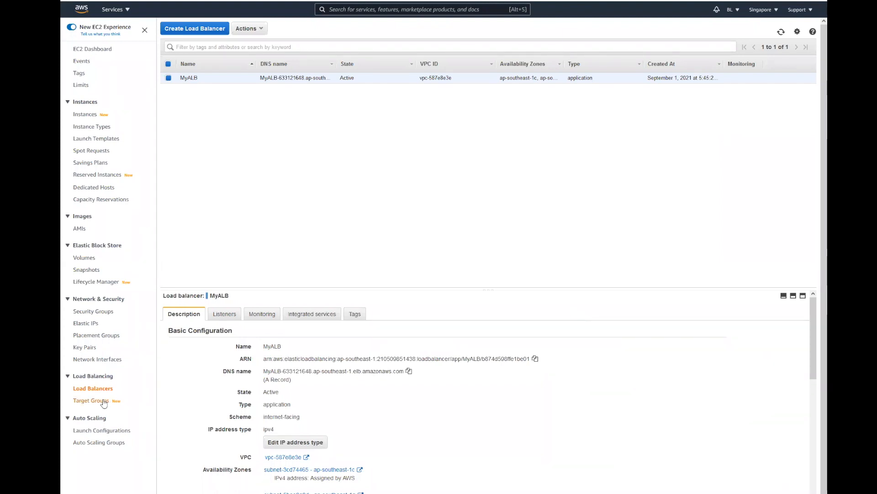
- Switch to the EC2 console and check the registered targets of target group TG1
{"action": "left_click", "coordinate": [77, 403]}
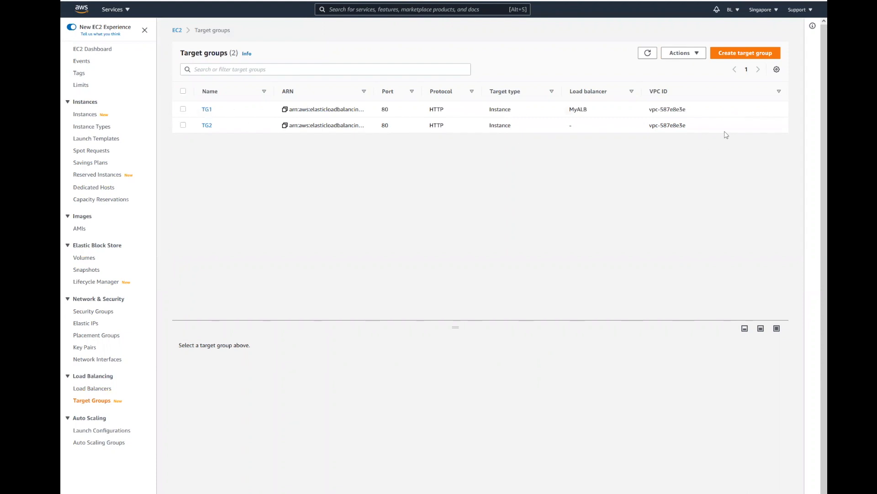
{"action": "left_click", "coordinate": [724, 112]}
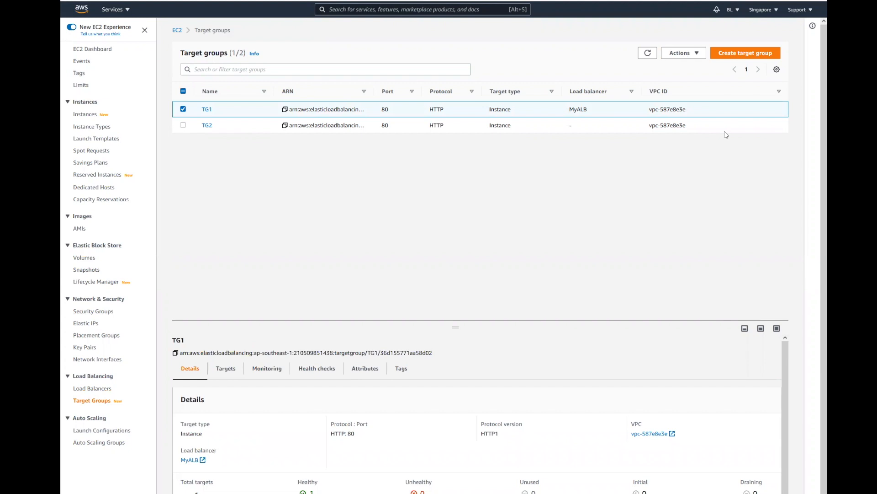
{"action": "left_click", "coordinate": [226, 368]}
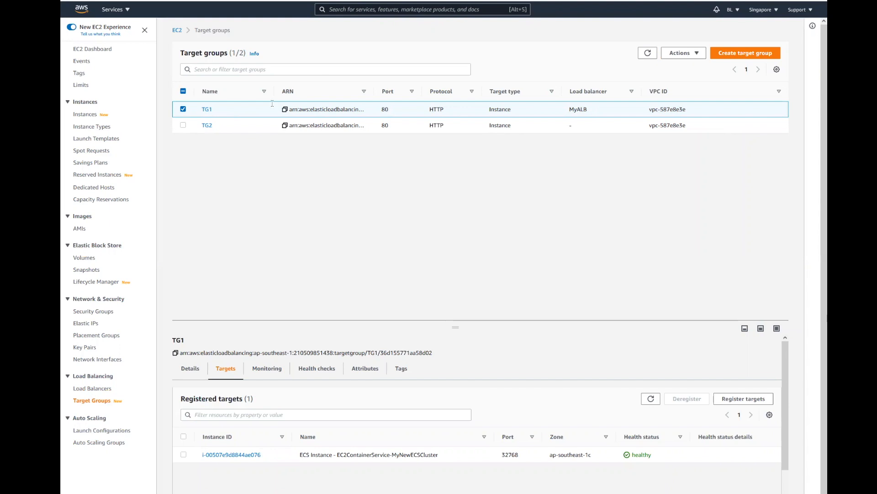
- Switch to CodeDeploy and open deployment group DgpECS-MyNewECSCluster-MyNewService of application AppECS-MyNewECSCluster-MyNewService
{"action": "left_click", "coordinate": [370, 10]}
{"action": "type", "text": "code"}
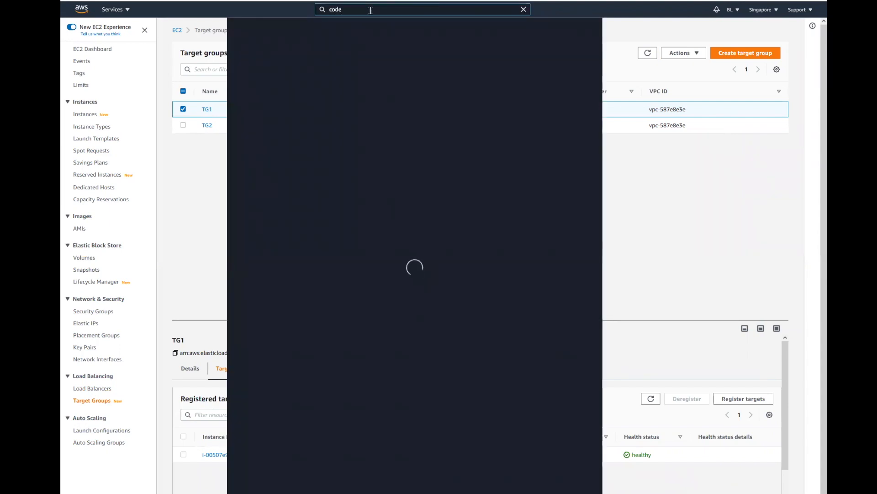
{"action": "type", "text": "DEploy"}
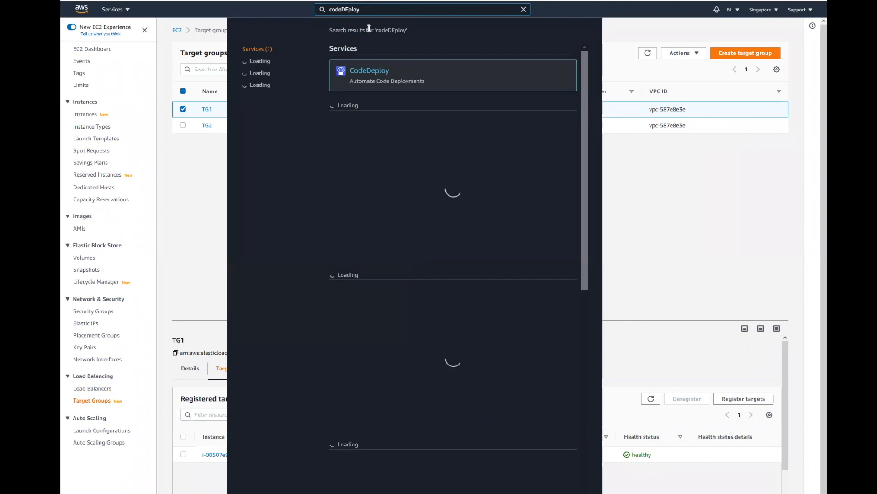
{"action": "left_click", "coordinate": [381, 71]}
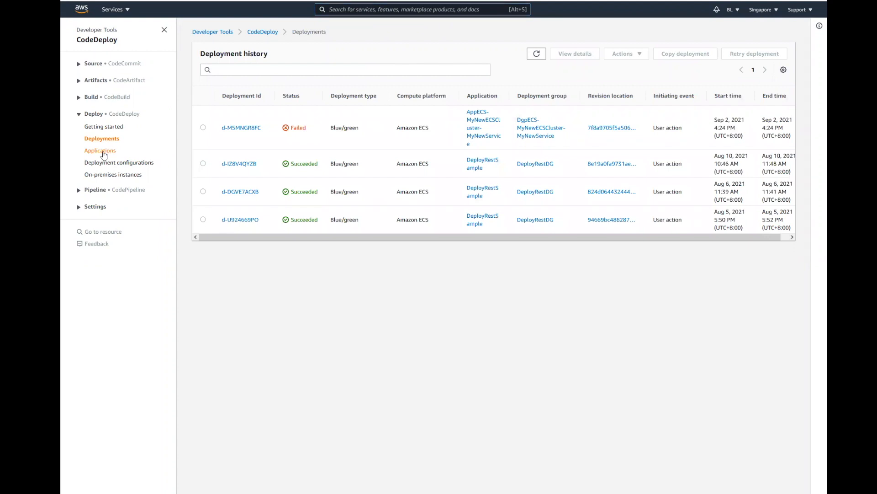
{"action": "left_click", "coordinate": [105, 153]}
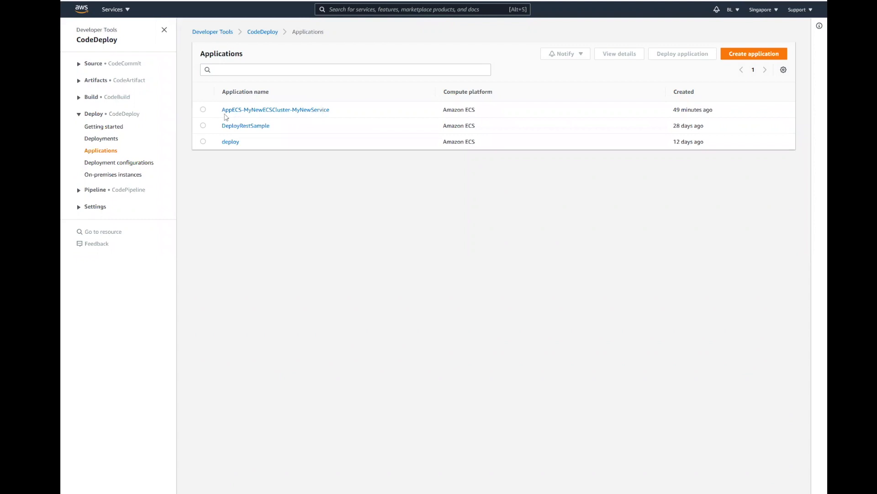
{"action": "left_click", "coordinate": [250, 113]}
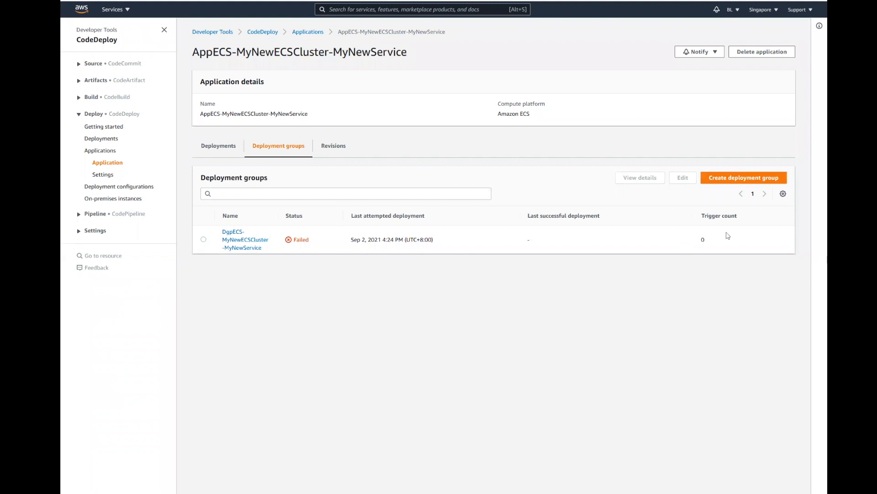
{"action": "left_click", "coordinate": [254, 246]}
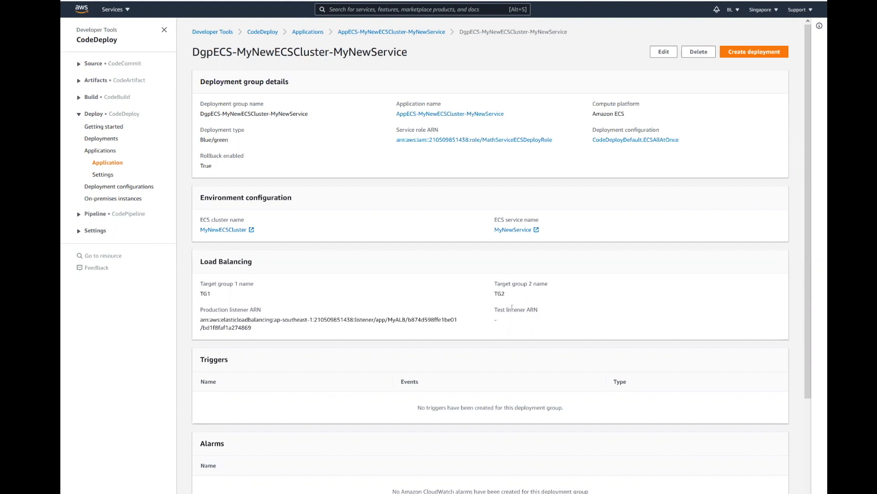
- Start a deployment for this group with the AppSpec editor in YAML, and paste in the AppSpec copied from the code editor
{"action": "left_click", "coordinate": [724, 51]}
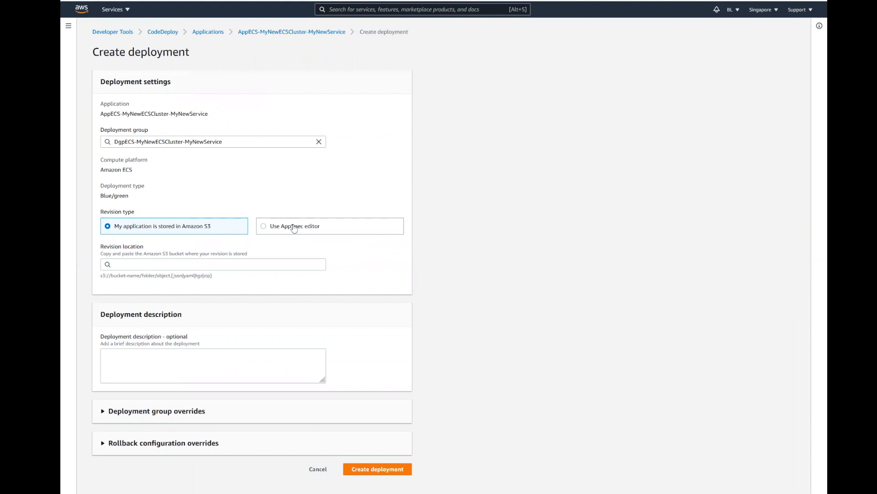
{"action": "left_click", "coordinate": [320, 230]}
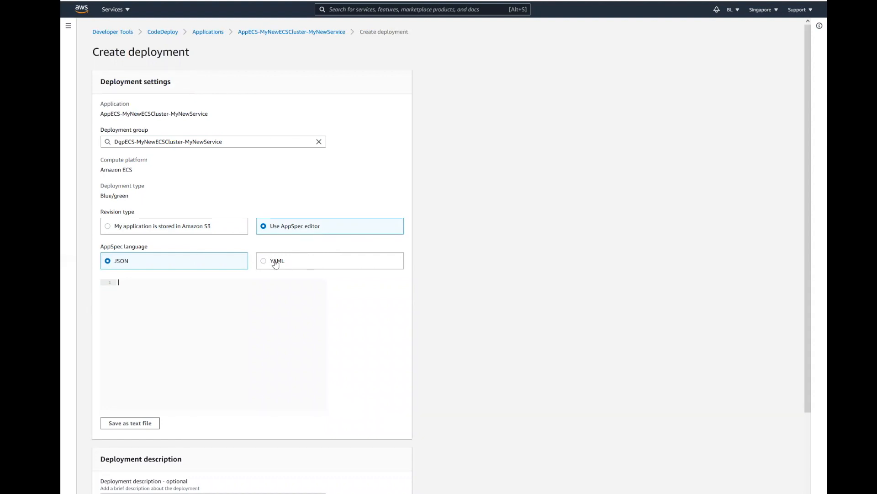
{"action": "left_click", "coordinate": [399, 254]}
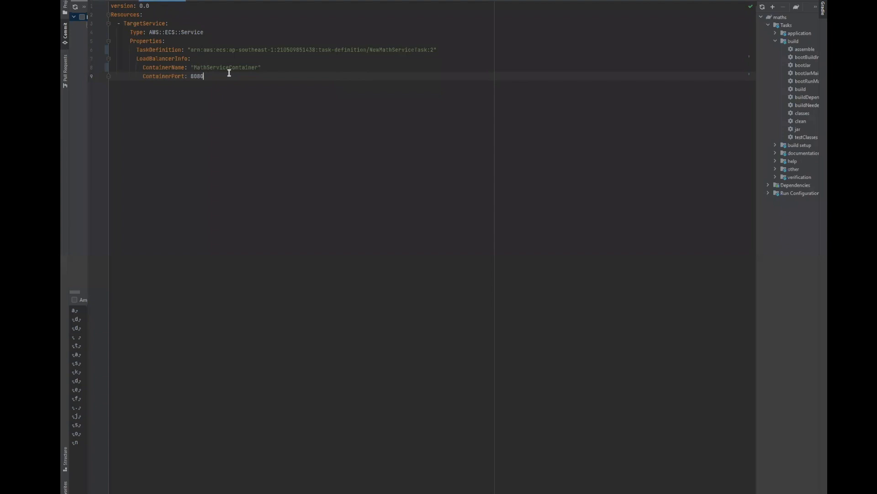
{"action": "key", "text": "ctrl+a"}
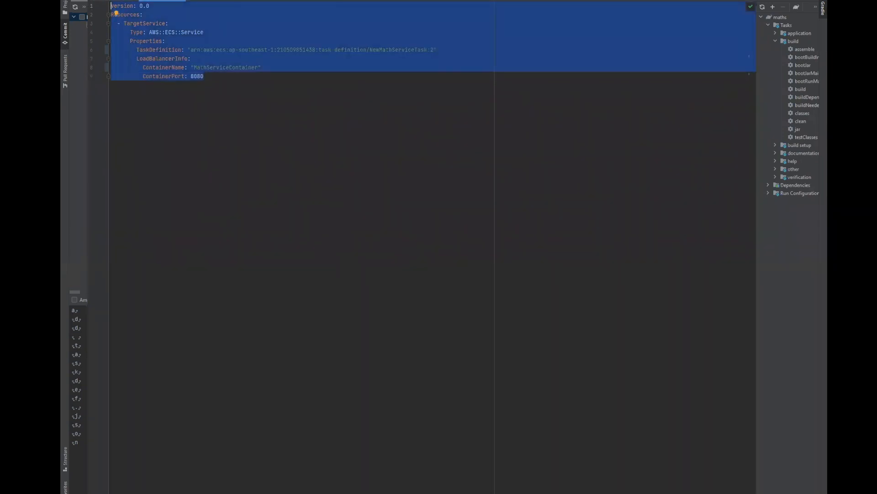
{"action": "key", "text": "alt+Tab"}
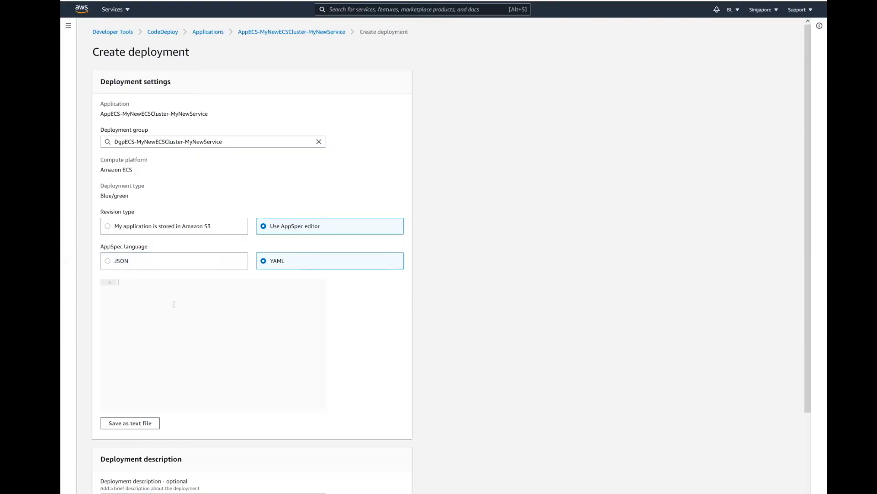
{"action": "key", "text": "ctrl+v"}
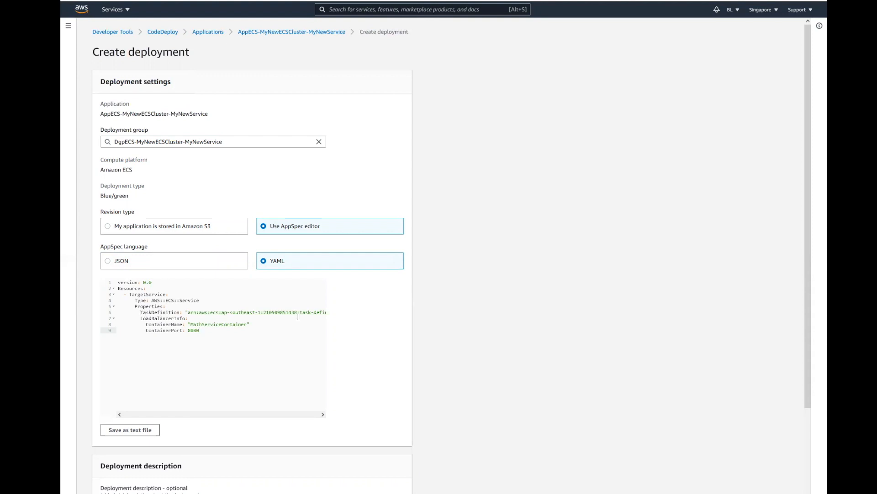
- Check the AppSpec's task definition and container name, and compare the ARN with taskDefinitionArn in the JSON of NewMathServiceTask:2
{"action": "left_click_drag", "start_coordinate": [140, 312], "coordinate": [338, 317]}
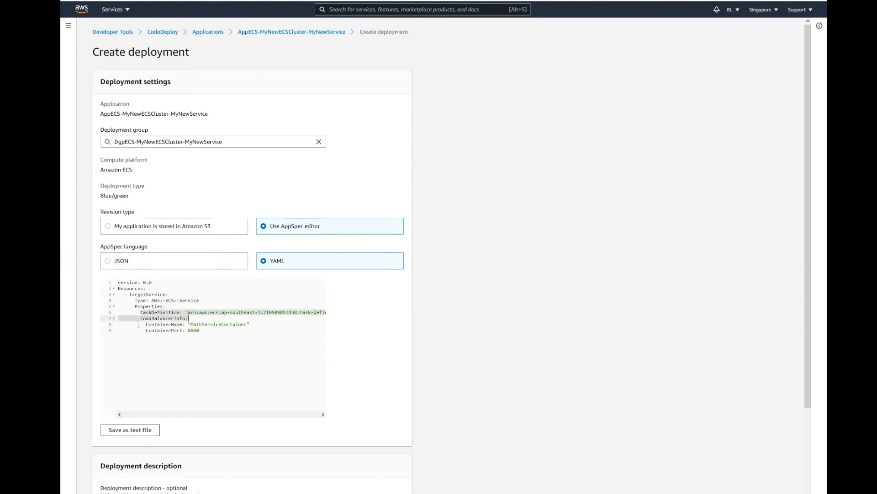
{"action": "left_click", "coordinate": [231, 326]}
{"action": "left_click_drag", "start_coordinate": [138, 325], "coordinate": [248, 325]}
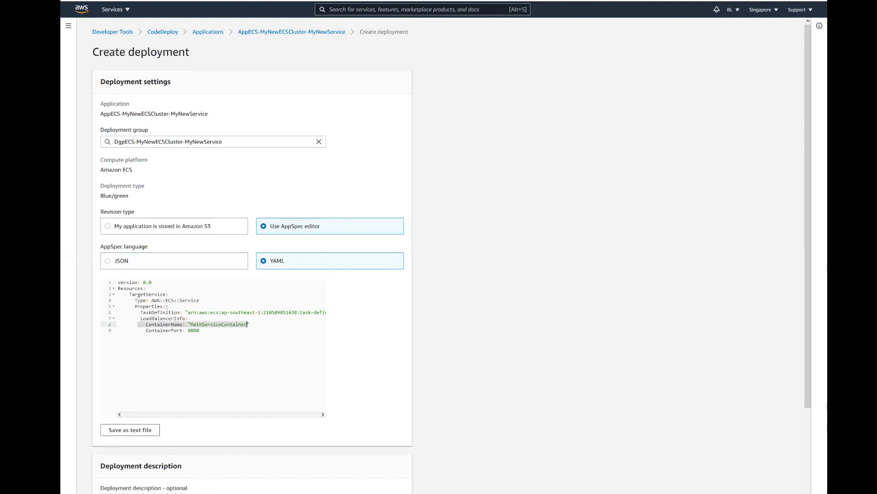
{"action": "left_click_drag", "start_coordinate": [133, 312], "coordinate": [269, 313]}
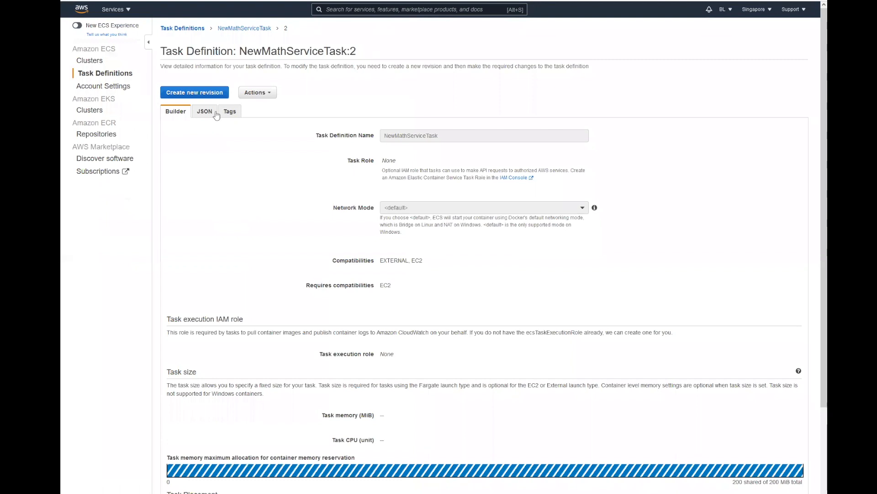
{"action": "left_click", "coordinate": [213, 117]}
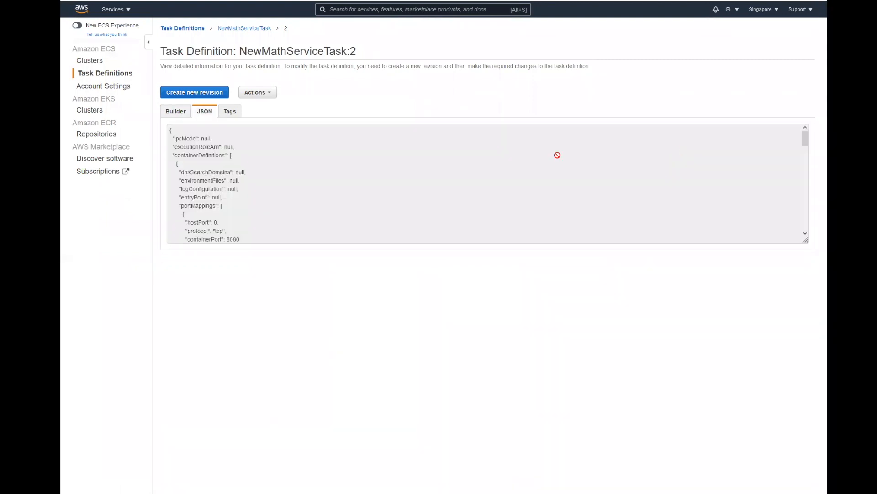
{"action": "scroll", "coordinate": [556, 156], "scroll_direction": "down", "scroll_amount": 5}
{"action": "scroll", "coordinate": [556, 156], "scroll_direction": "down", "scroll_amount": 5}
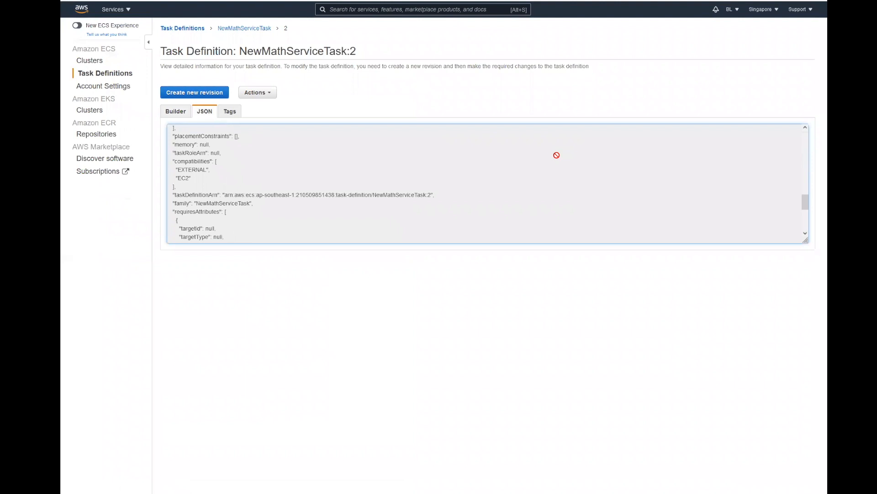
{"action": "scroll", "coordinate": [210, 184], "scroll_direction": "down", "scroll_amount": 2}
{"action": "left_click_drag", "start_coordinate": [174, 155], "coordinate": [443, 157]}
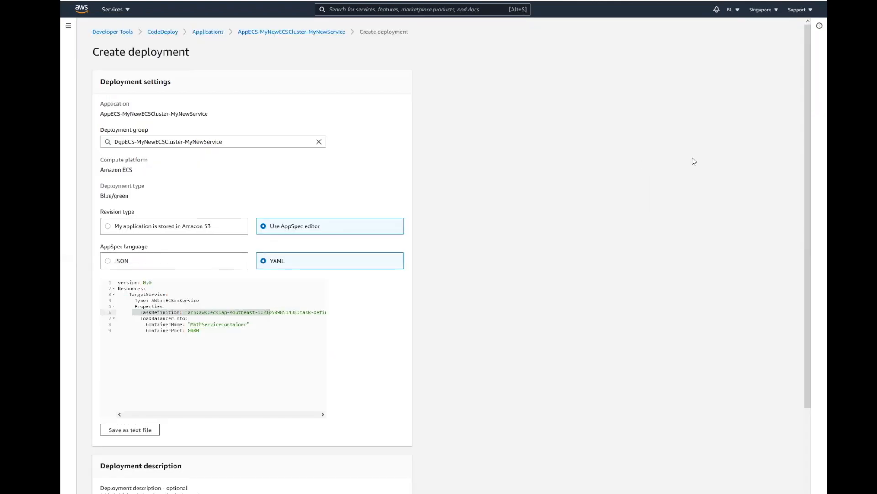
- Create the deployment from the pasted AppSpec and review its status, task set activity and lifecycle events
{"action": "scroll", "coordinate": [672, 168], "scroll_direction": "down", "scroll_amount": 2}
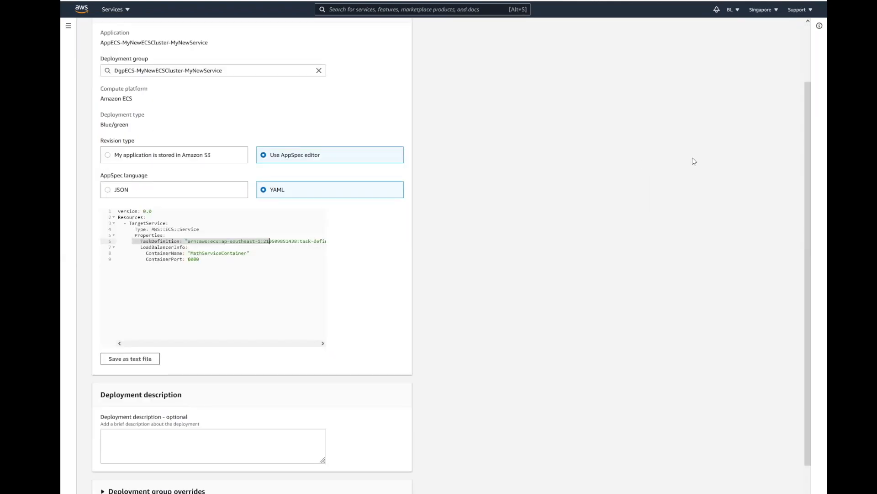
{"action": "scroll", "coordinate": [266, 225], "scroll_direction": "down", "scroll_amount": 1}
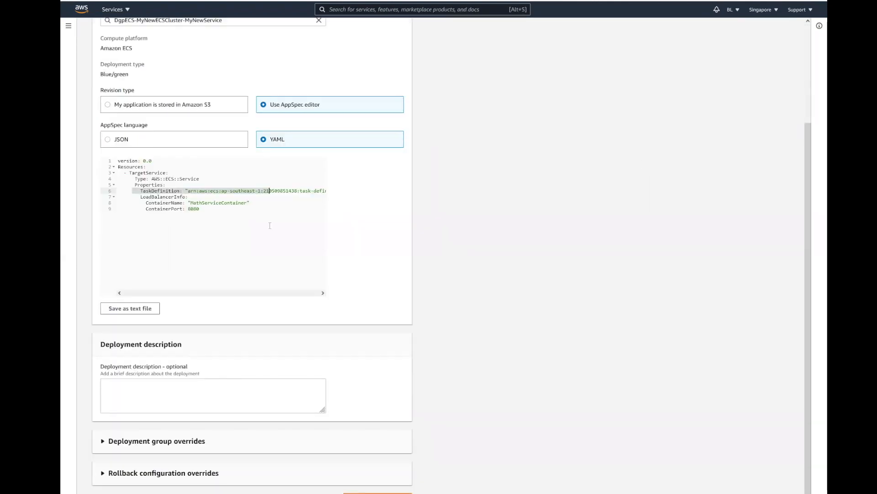
{"action": "left_click", "coordinate": [239, 230]}
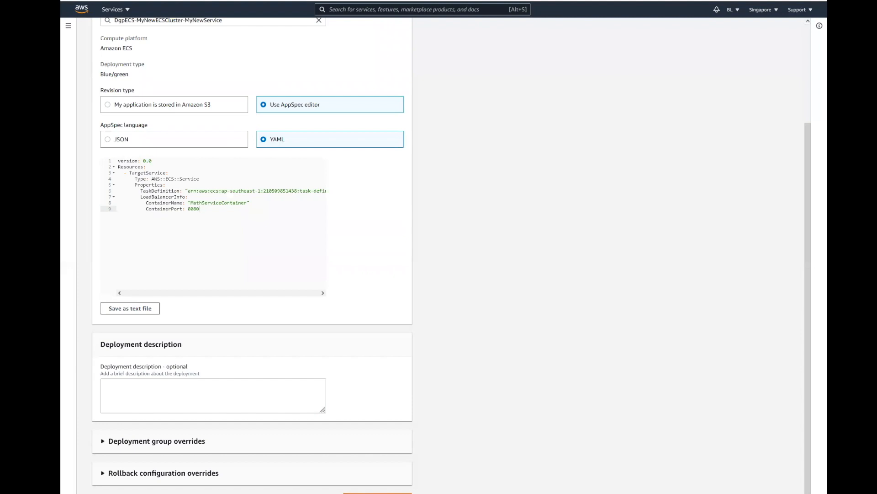
{"action": "left_click", "coordinate": [379, 489]}
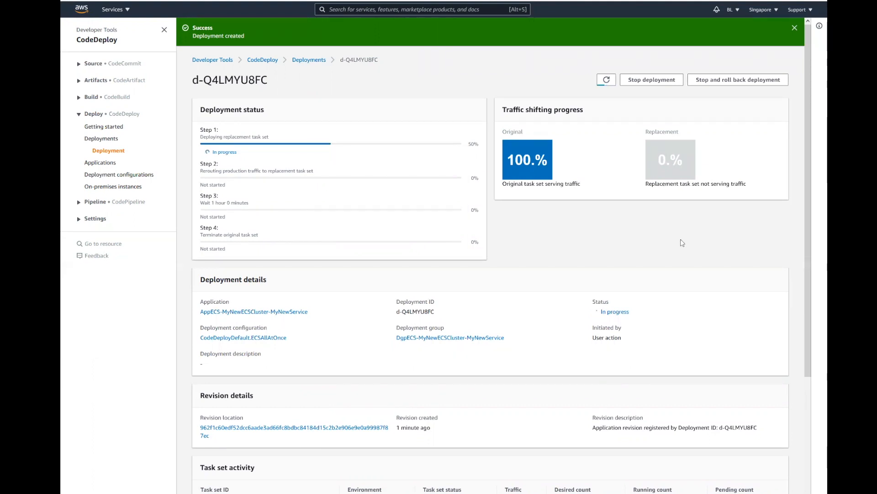
{"action": "scroll", "coordinate": [638, 299], "scroll_direction": "down", "scroll_amount": 4}
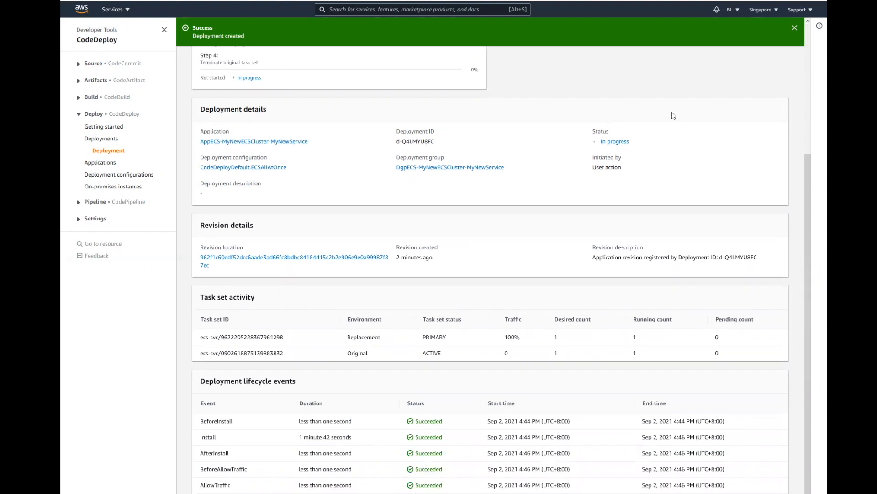
{"action": "scroll", "coordinate": [505, 201], "scroll_direction": "up", "scroll_amount": 3}
{"action": "scroll", "coordinate": [388, 231], "scroll_direction": "up", "scroll_amount": 1}
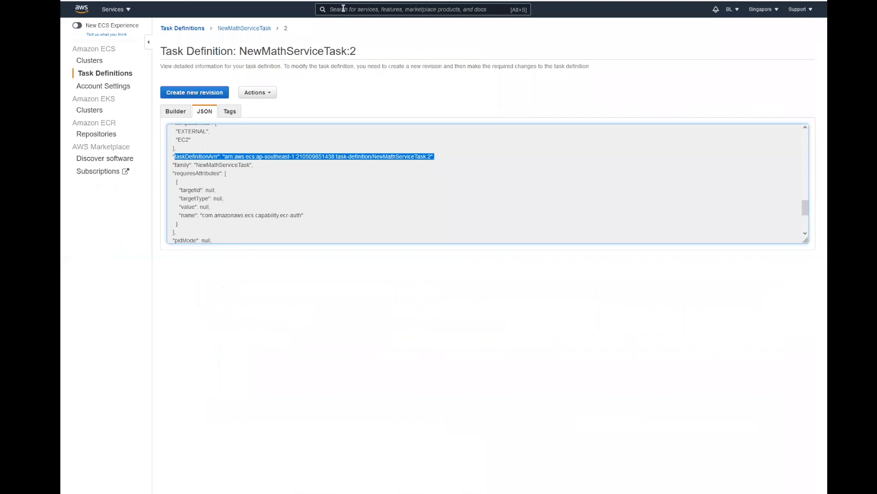
- Go to the EC2 target groups and check the load balancer and registered targets of TG2
{"action": "left_click", "coordinate": [343, 9]}
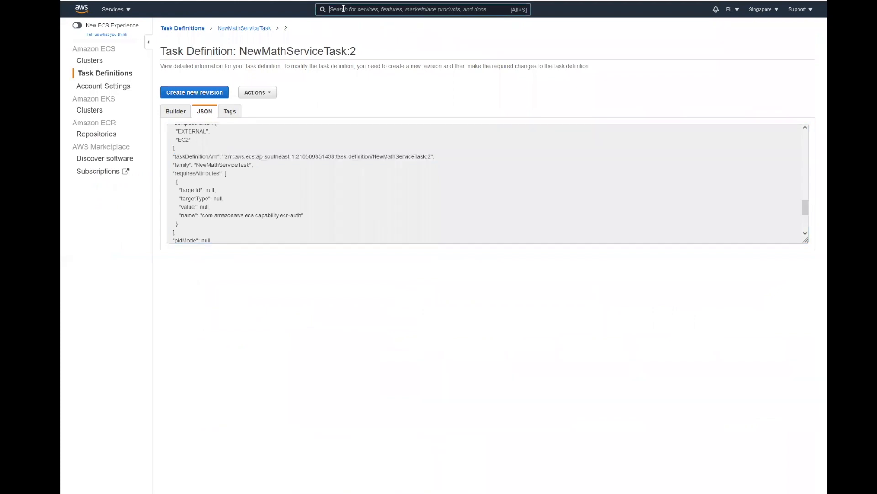
{"action": "type", "text": "ec2"}
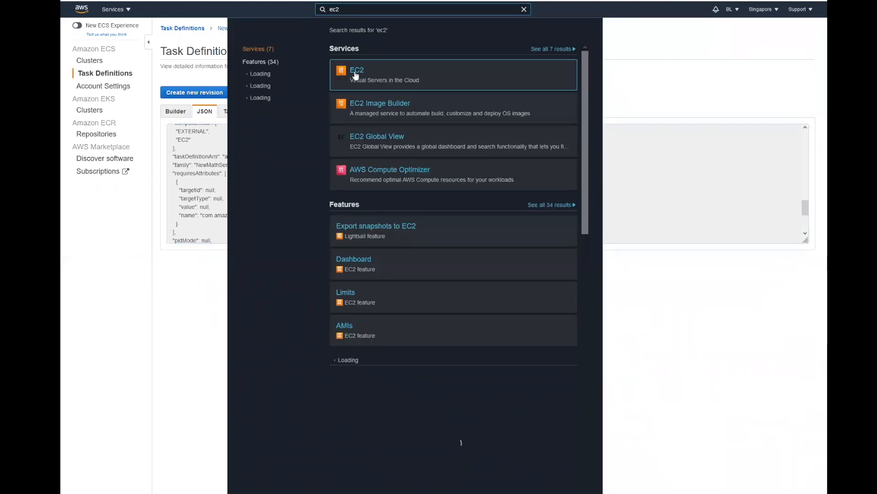
{"action": "mouse_move", "coordinate": [356, 76]}
{"action": "left_click", "coordinate": [356, 73]}
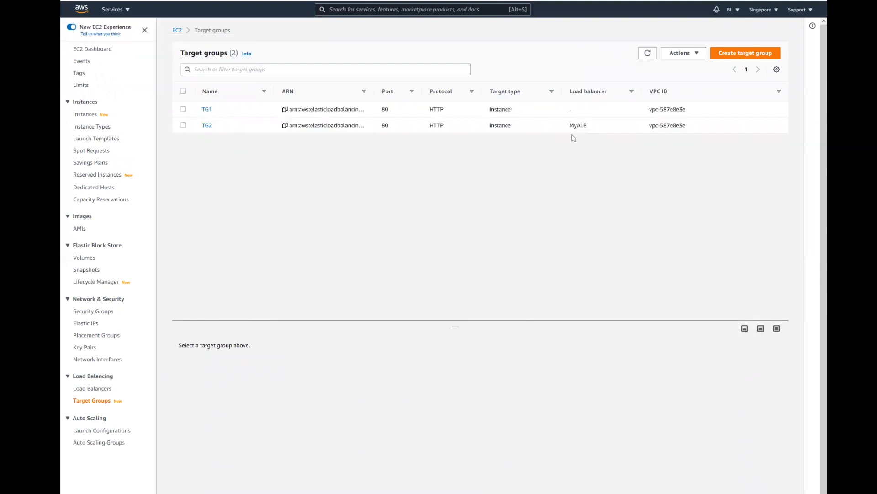
{"action": "left_click", "coordinate": [183, 125]}
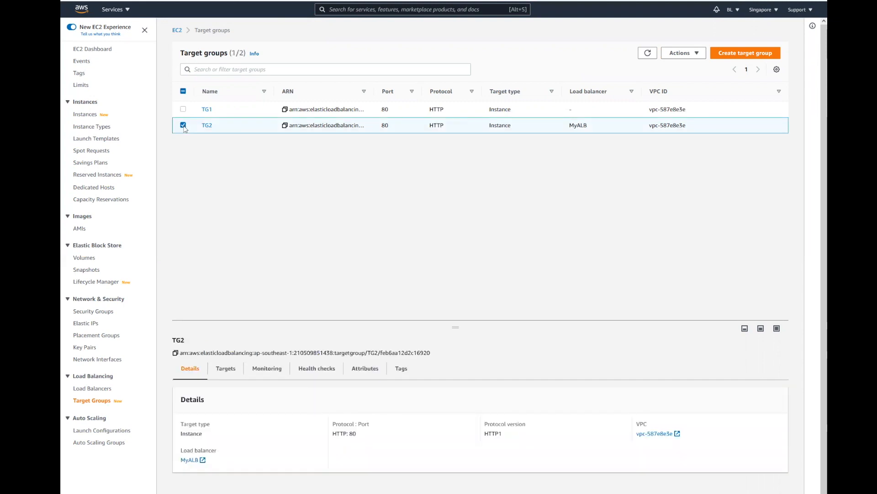
{"action": "left_click", "coordinate": [184, 125]}
{"action": "left_click", "coordinate": [572, 127]}
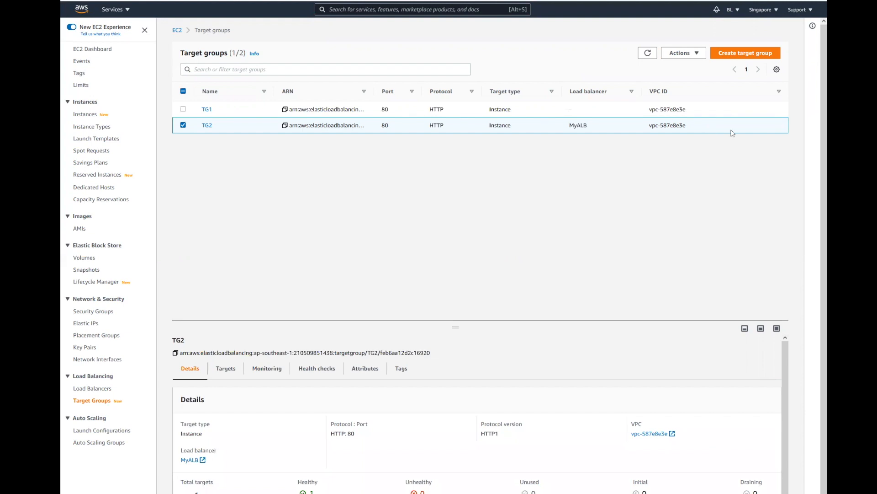
{"action": "left_click", "coordinate": [226, 368]}
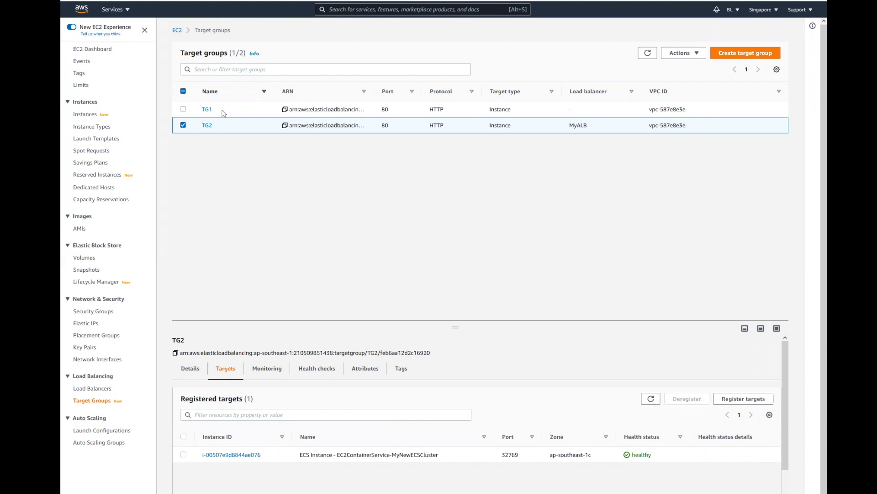
- Check the registered targets of target group TG1, leaving only TG1 selected
{"action": "left_click", "coordinate": [183, 110]}
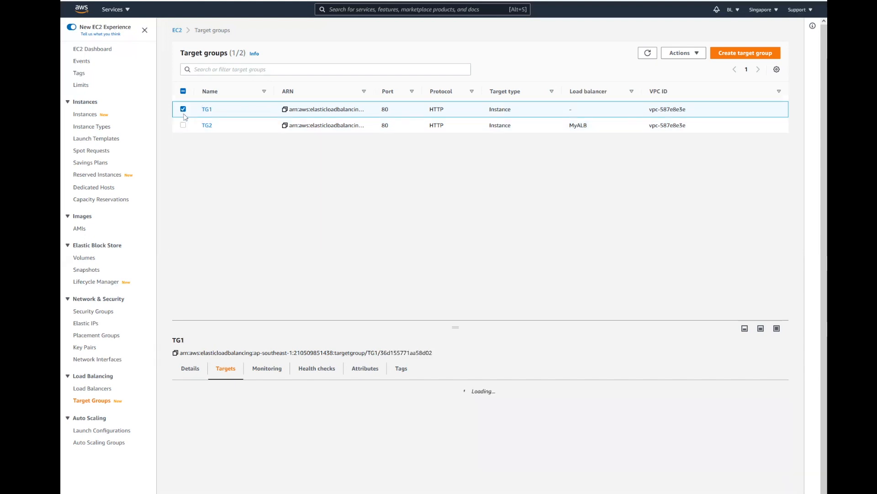
{"action": "left_click", "coordinate": [184, 126]}
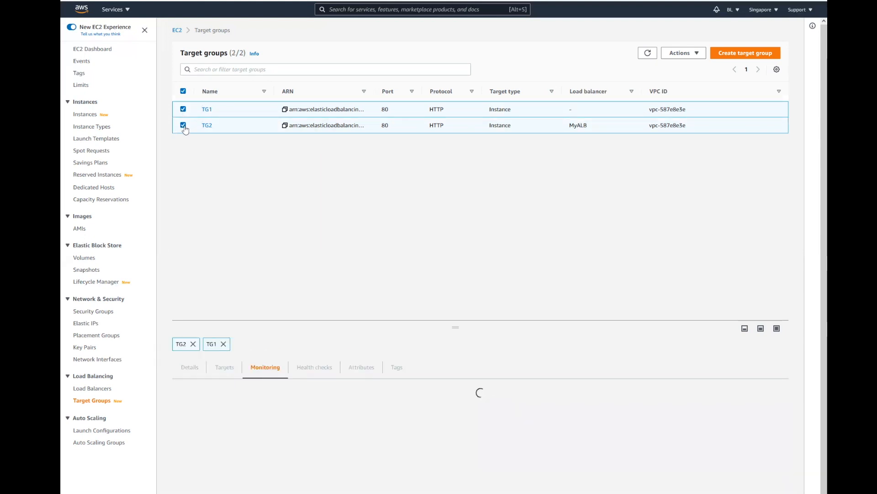
{"action": "left_click", "coordinate": [183, 125]}
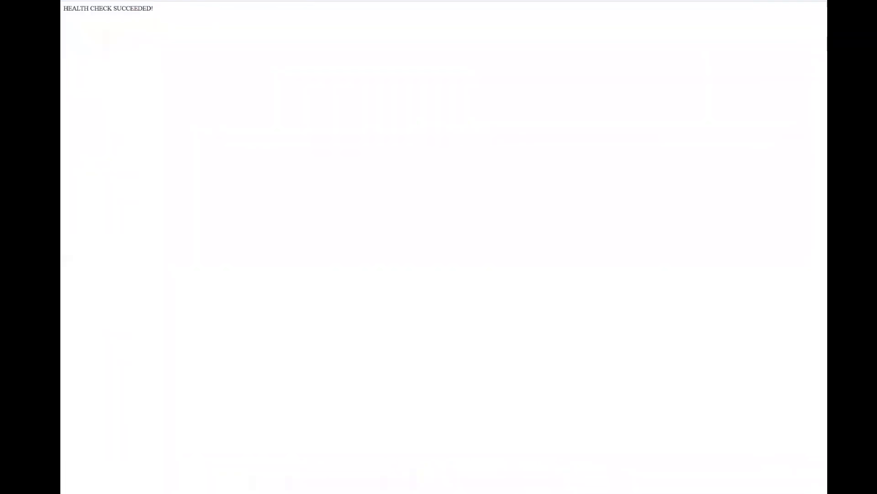
- Recheck the load balancer's health check page, and in Postman set no1 to 9 and resend the POST request
{"action": "key", "text": "ctrl+l"}
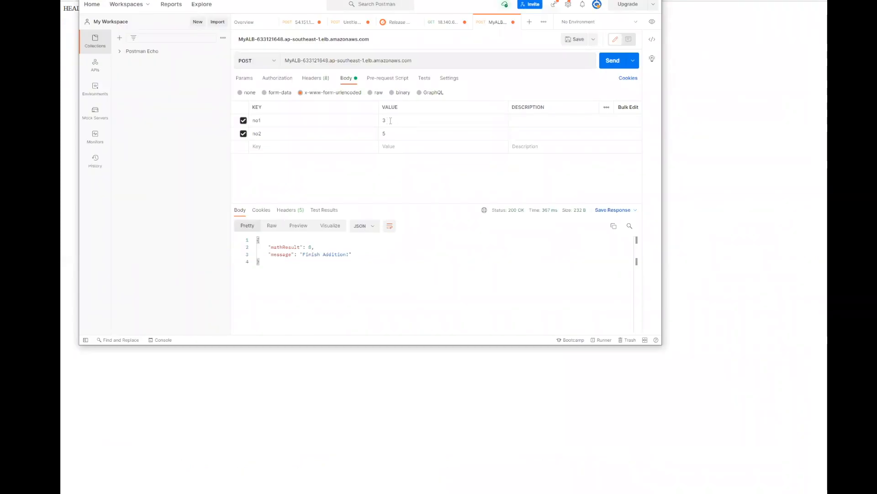
{"action": "left_click", "coordinate": [397, 121]}
{"action": "key", "text": "BackSpace"}
{"action": "type", "text": "9"}
{"action": "left_click", "coordinate": [609, 67]}
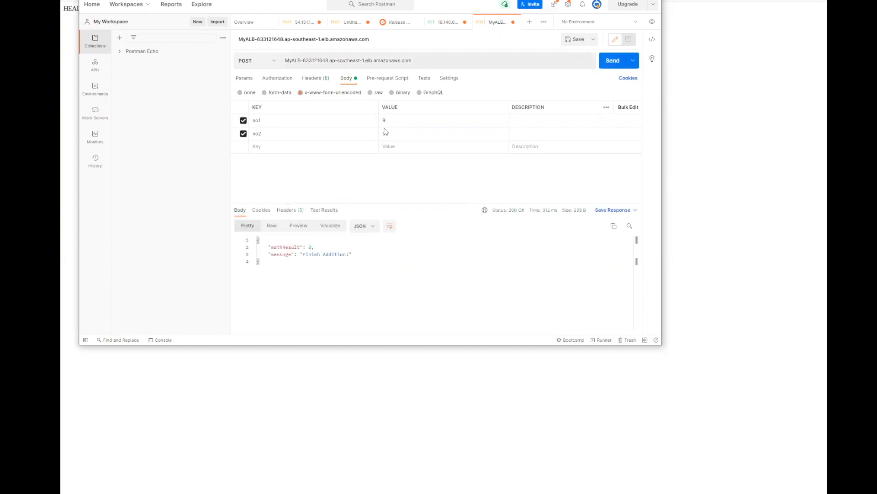
{"action": "key", "text": "ctrl+Return"}
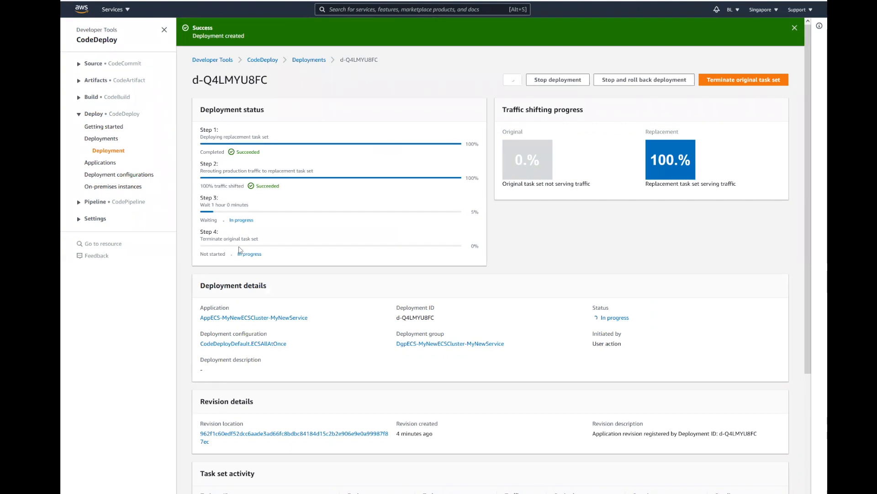
- Terminate the deployment's original task set in CodeDeploy and refresh the EC2 target groups
{"action": "left_click", "coordinate": [716, 80]}
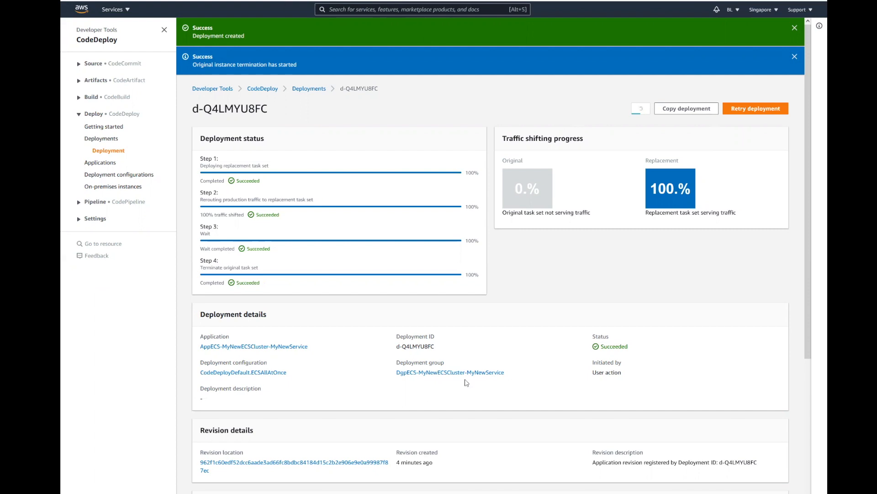
{"action": "key", "text": "F5"}
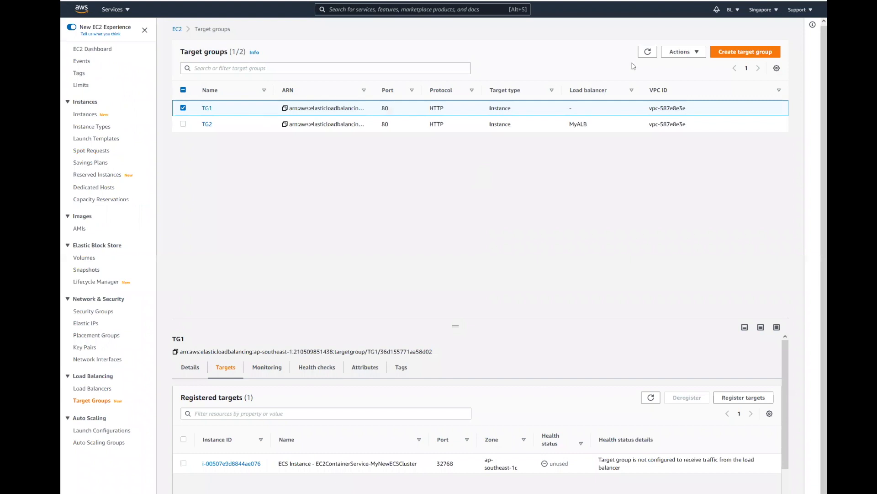
{"action": "left_click", "coordinate": [648, 52]}
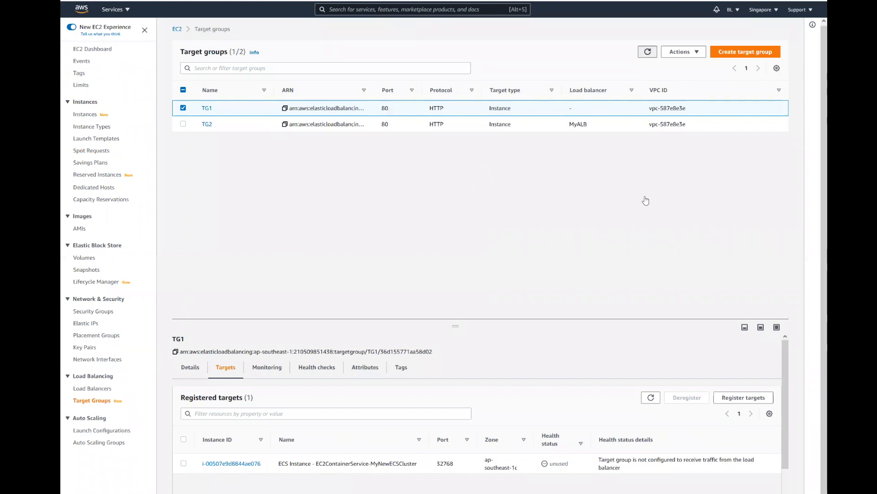